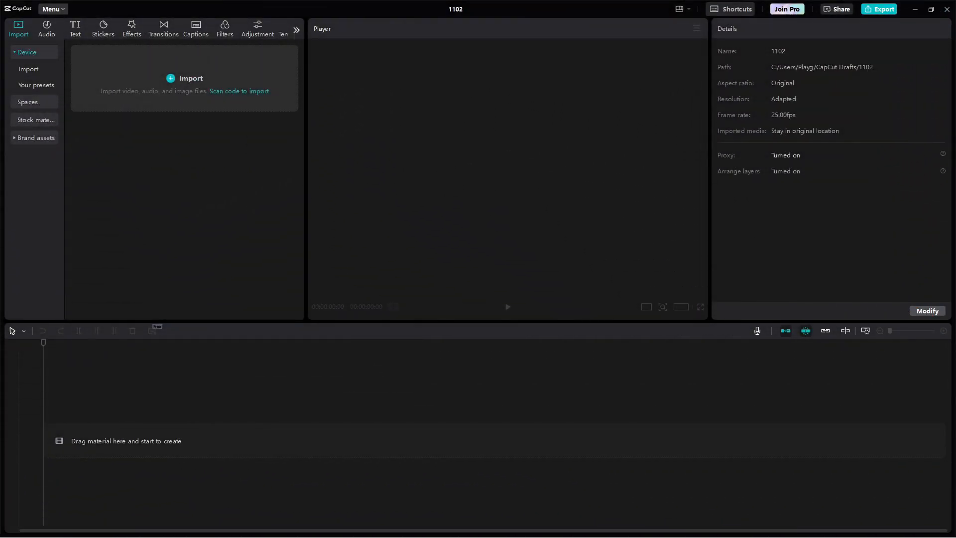
# Step: Import Back Down - Donell Mase.mp3, split it at 00:01:03:03 and delete the remainder
pyautogui.moveTo(2, 130); pyautogui.dragTo(149, 149)
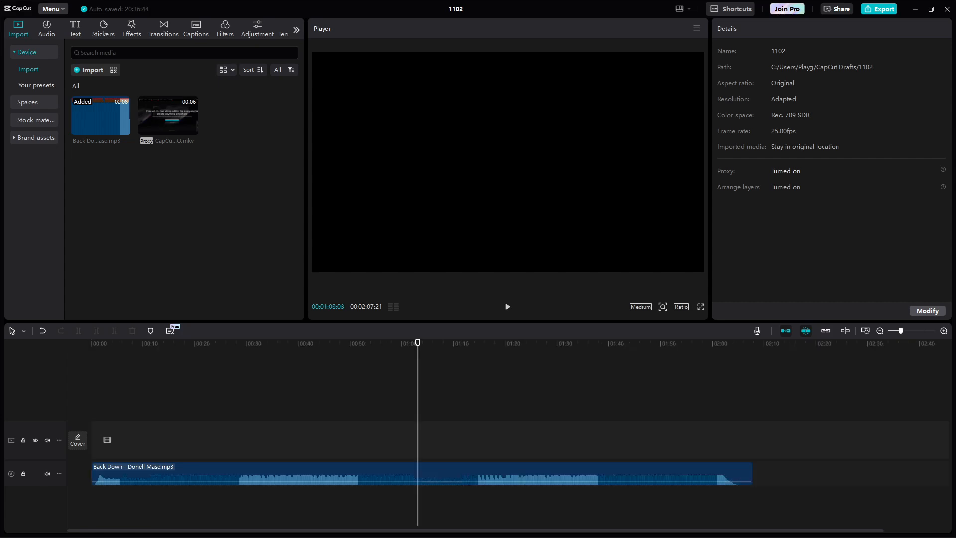
pyautogui.click(422, 472)
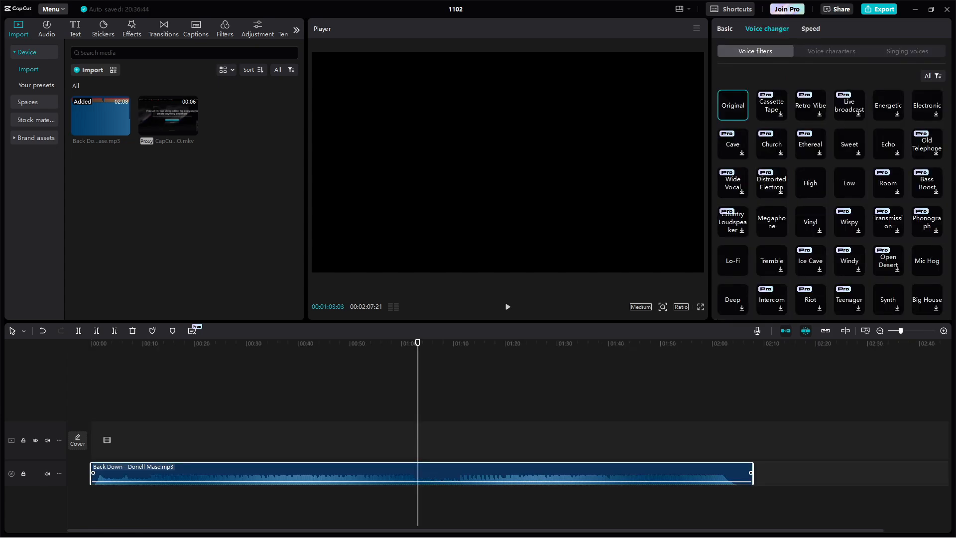
pyautogui.hotkey('ctrl', 'b')
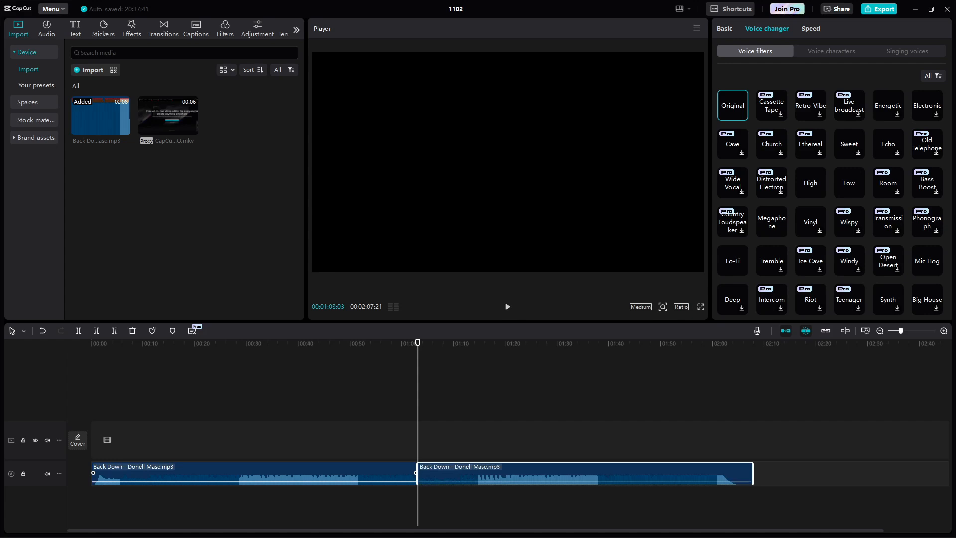
pyautogui.press('Delete')
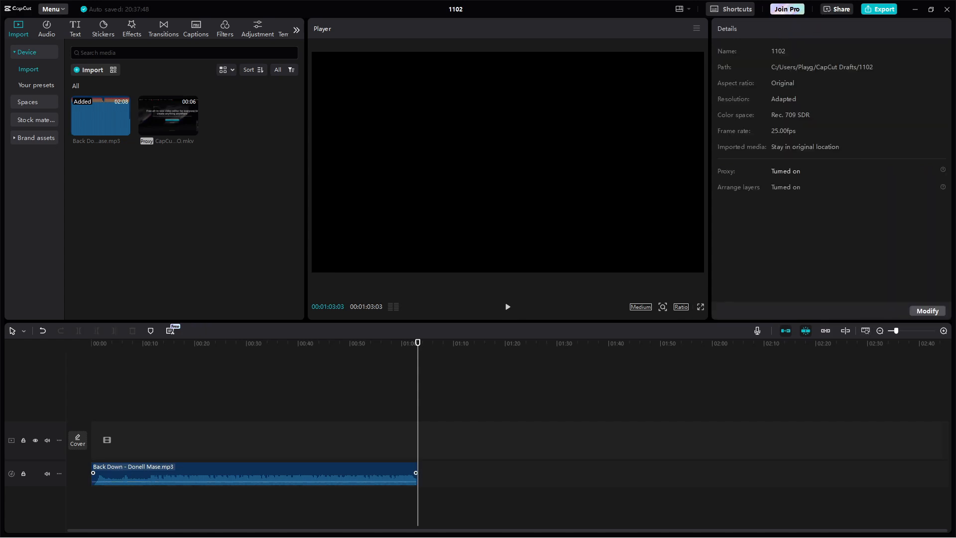
pyautogui.click(866, 331)
# Step: Play the song from the start, dropping 14 markers about every five seconds, the last near 1:01
pyautogui.press('Home')
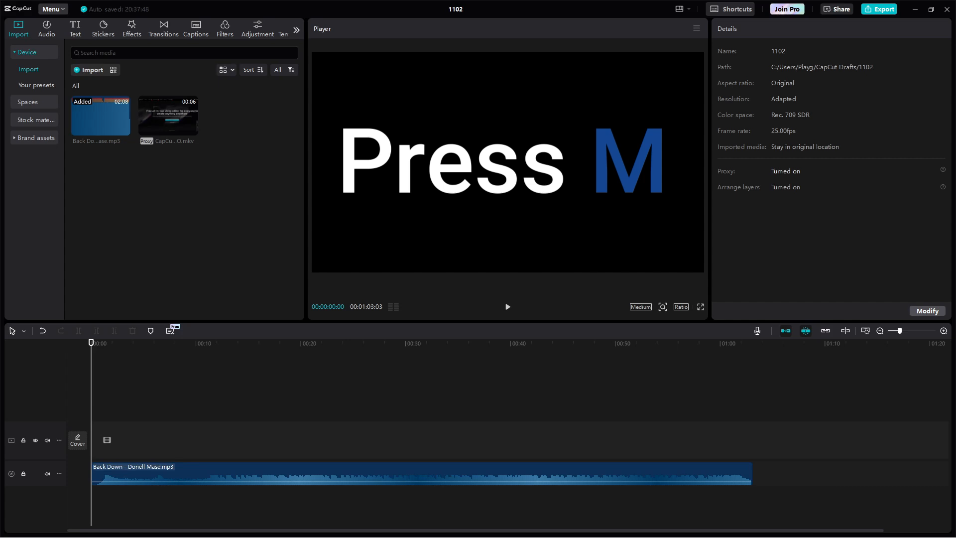
pyautogui.press('space')
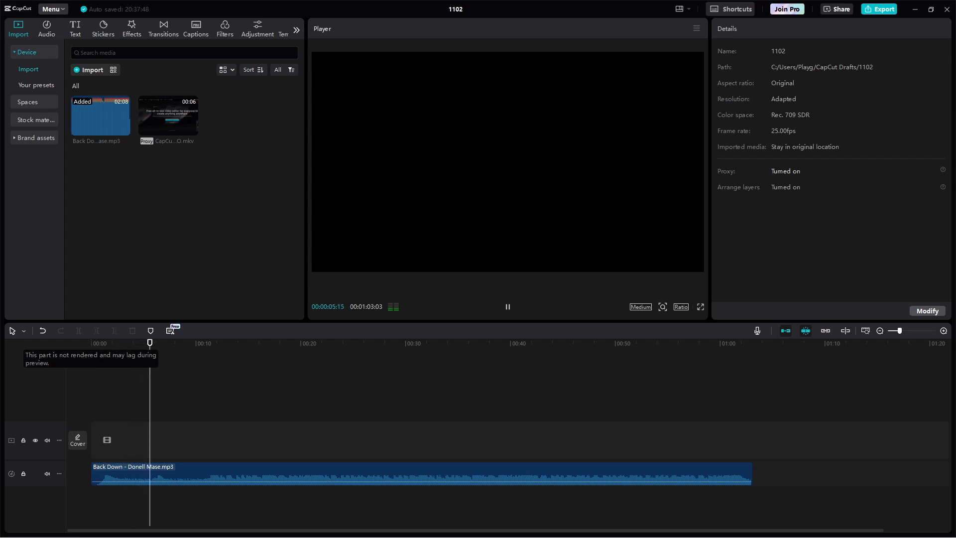
pyautogui.press('m')
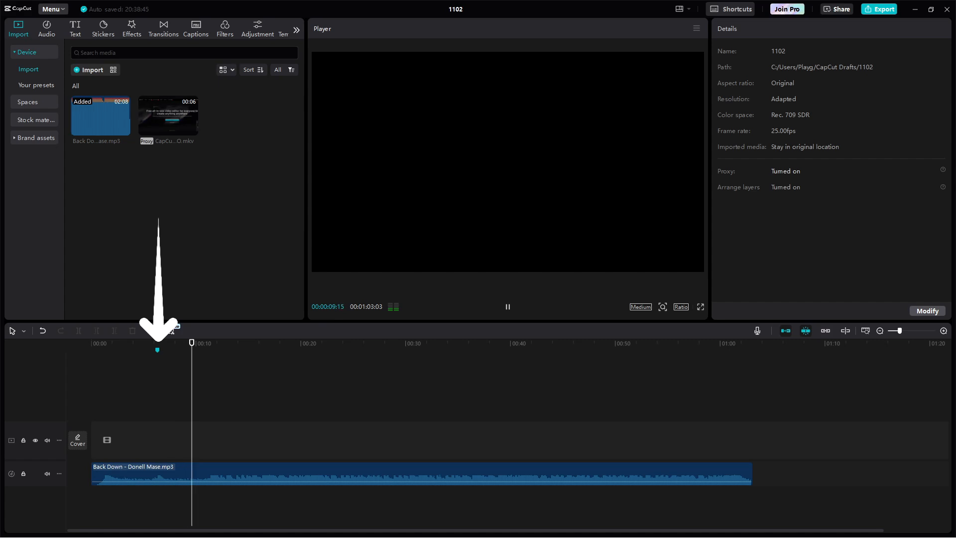
pyautogui.press('m')
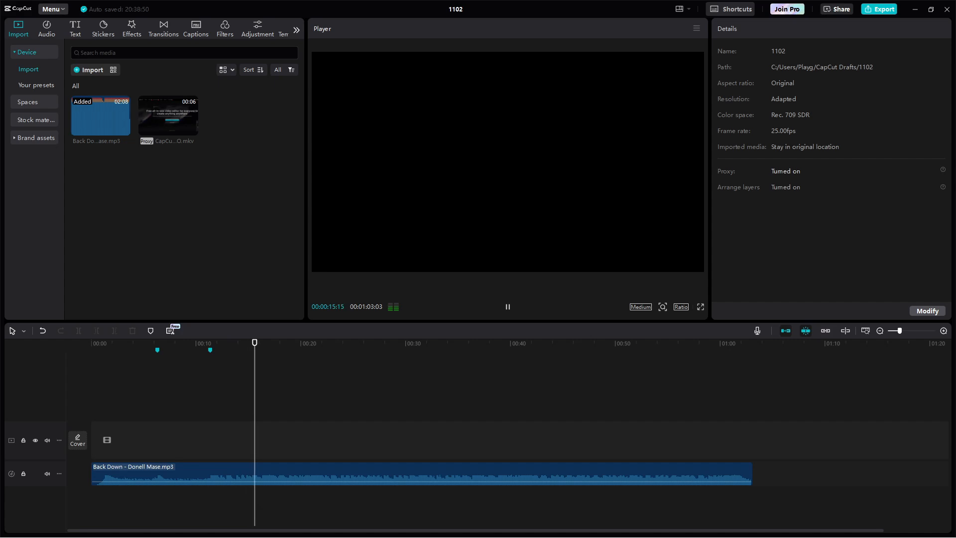
pyautogui.press('m')
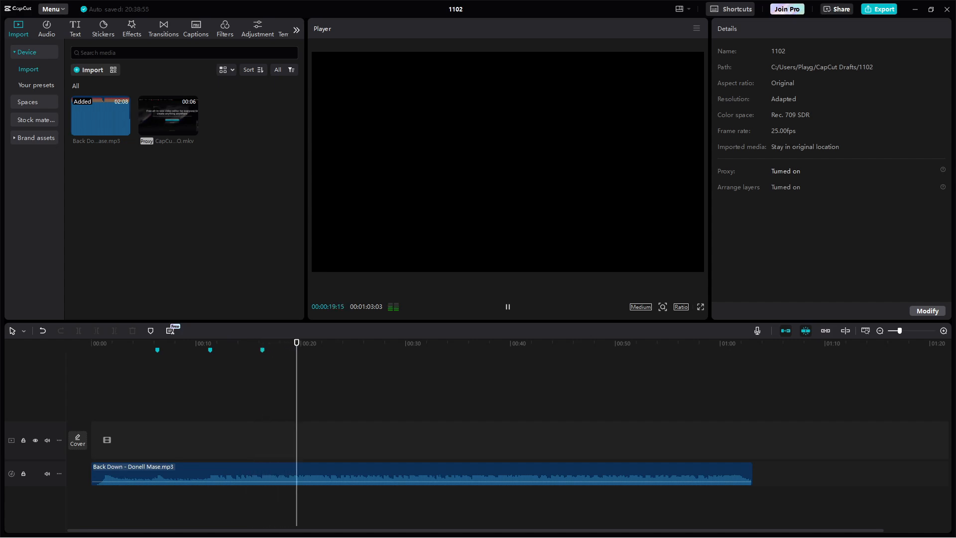
pyautogui.press('m')
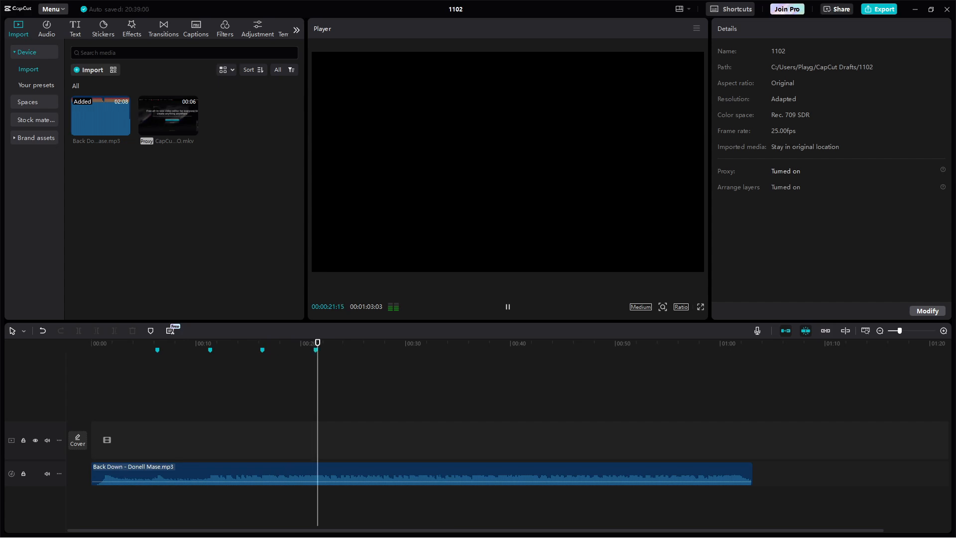
pyautogui.press('m')
pyautogui.press('m')
pyautogui.press('m')
pyautogui.press('m')
pyautogui.press('m')
pyautogui.press('m')
pyautogui.press('m')
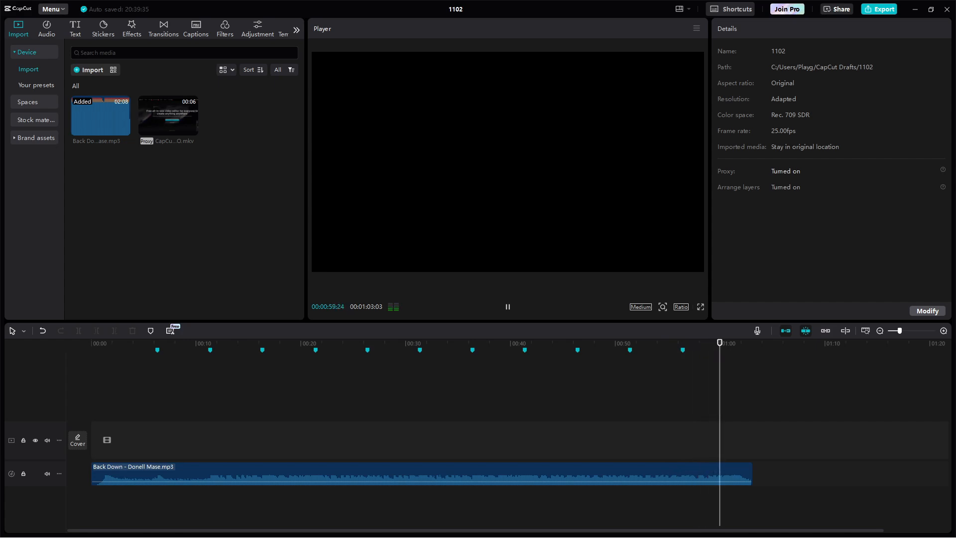
pyautogui.press('m')
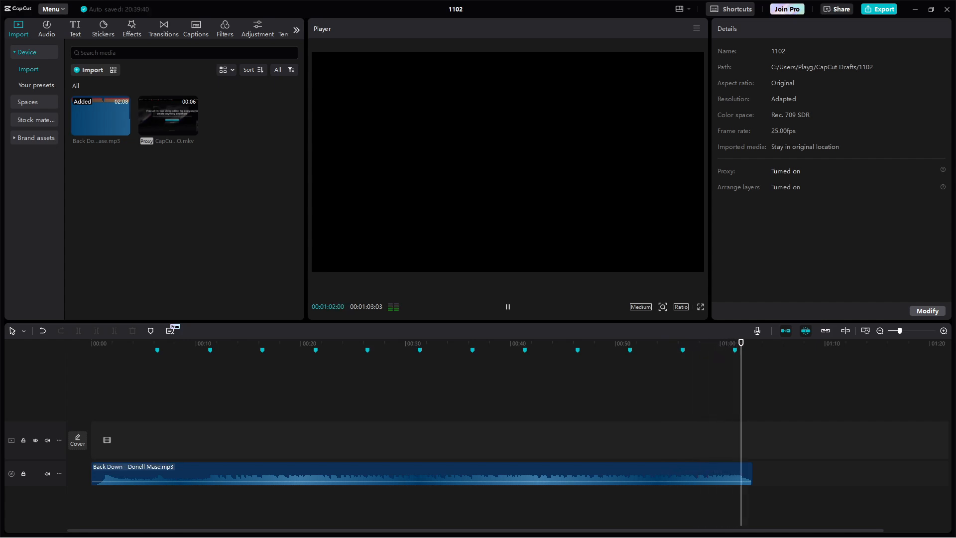
pyautogui.press('space')
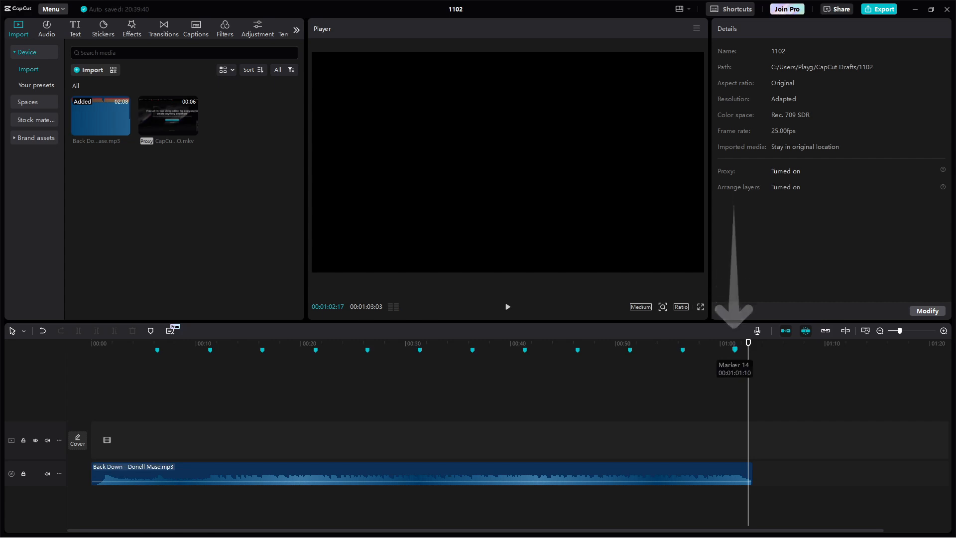
# Step: Recolour Marker 14, the last beat marker, red
pyautogui.click(735, 350)
pyautogui.rightClick(734, 350)
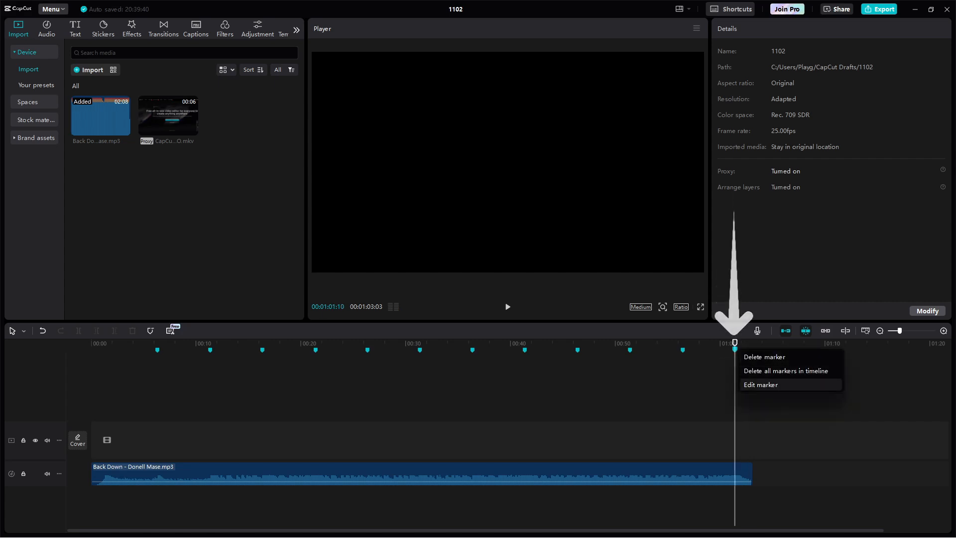
pyautogui.click(761, 385)
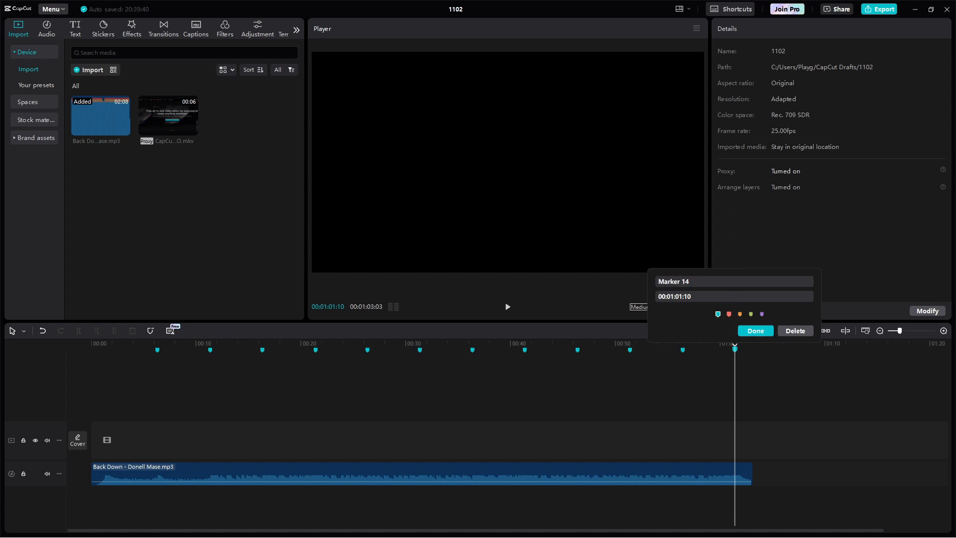
pyautogui.click(413, 389)
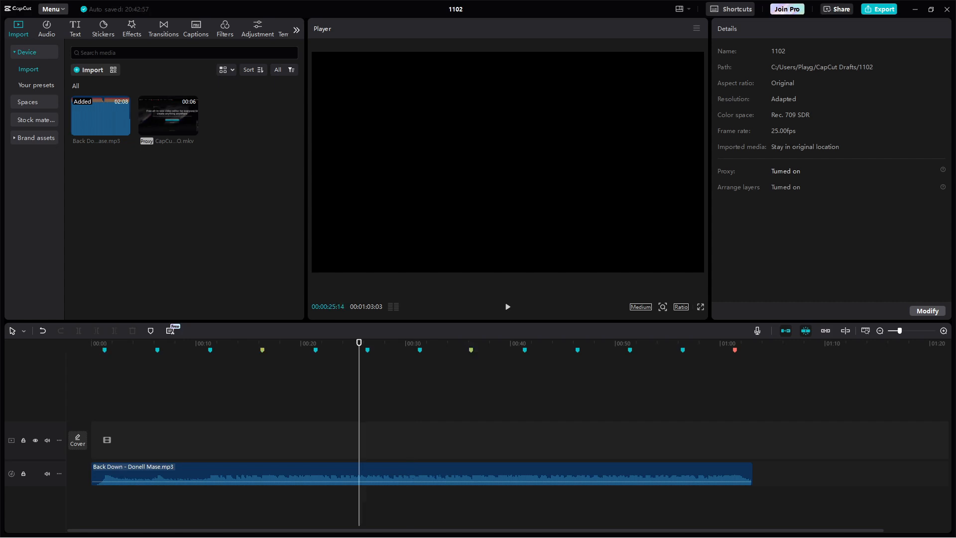
# Step: Replay the song to review the markers around 26 s, 35 s and 1:01
pyautogui.press('space')
pyautogui.press('space')
pyautogui.click(464, 343)
pyautogui.press('space')
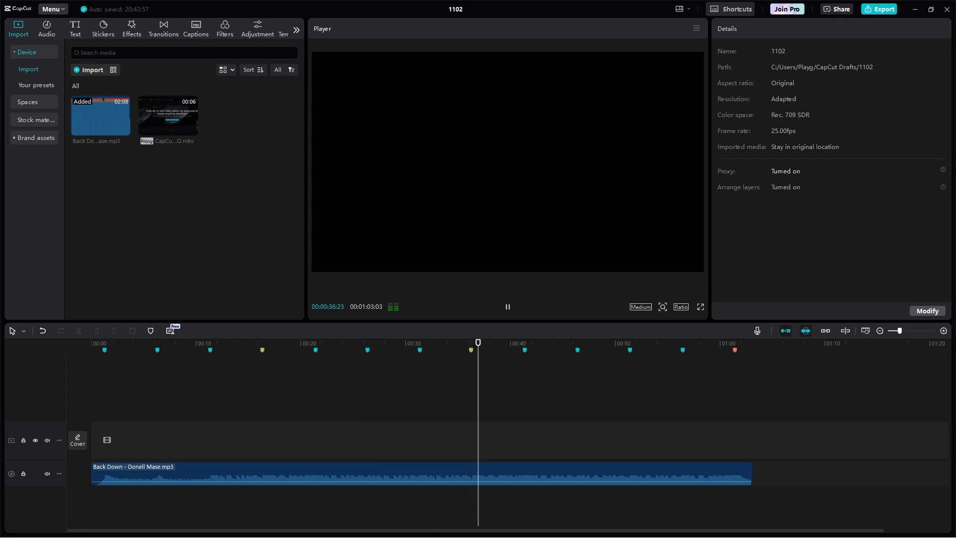
pyautogui.click(728, 343)
pyautogui.press('space')
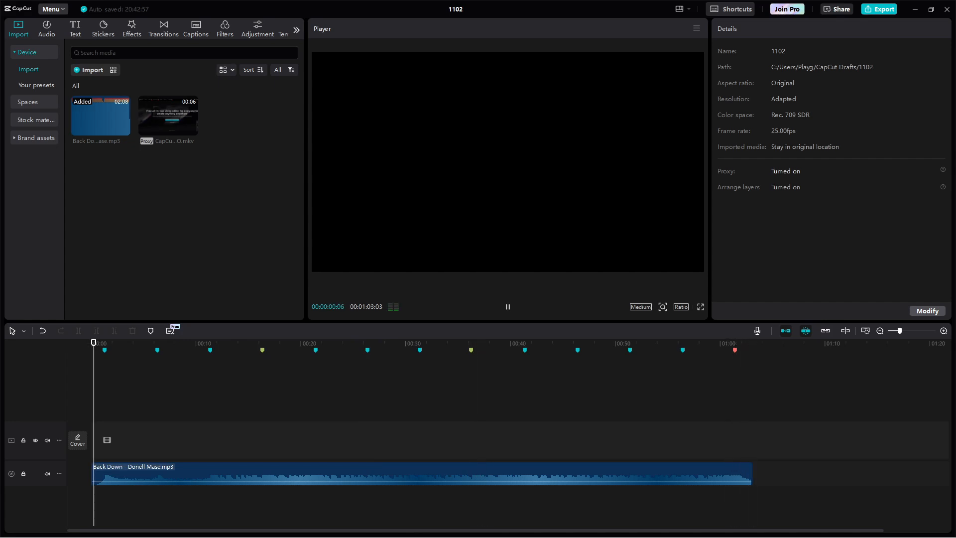
pyautogui.press('space')
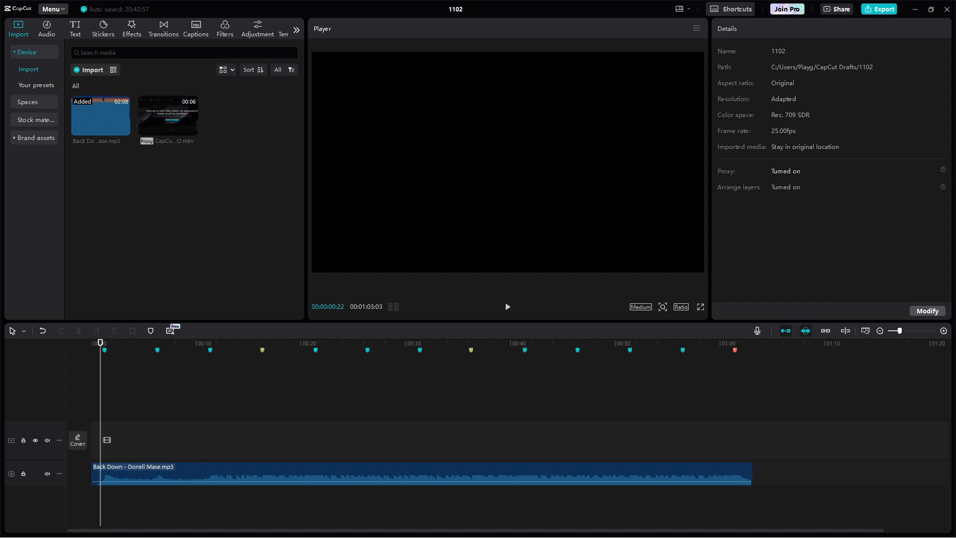
pyautogui.press('Home')
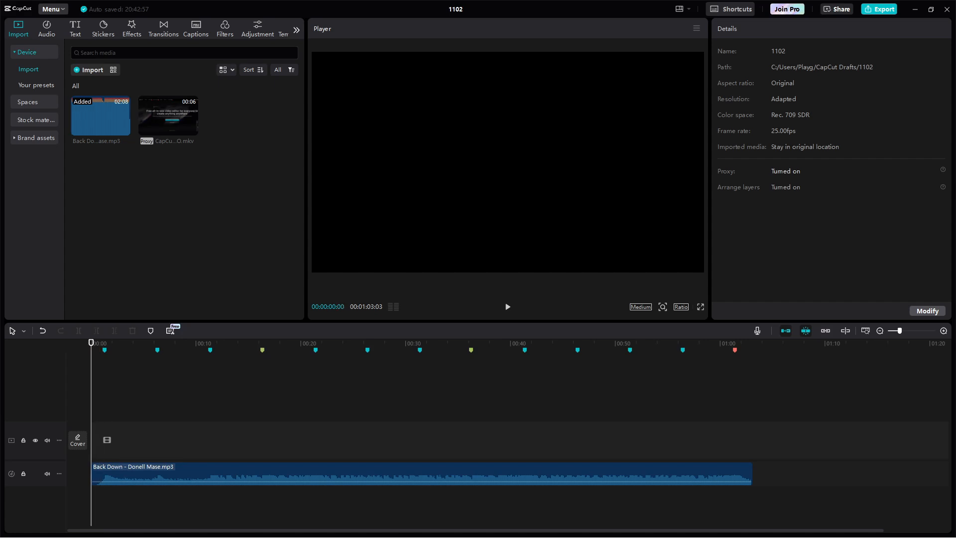
pyautogui.hotkey('alt', 'Tab')
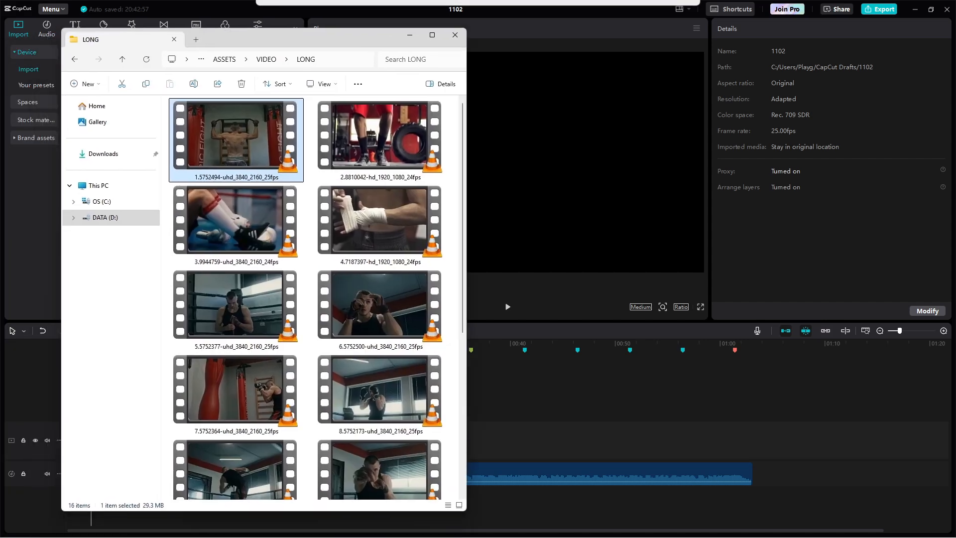
pyautogui.click(432, 34)
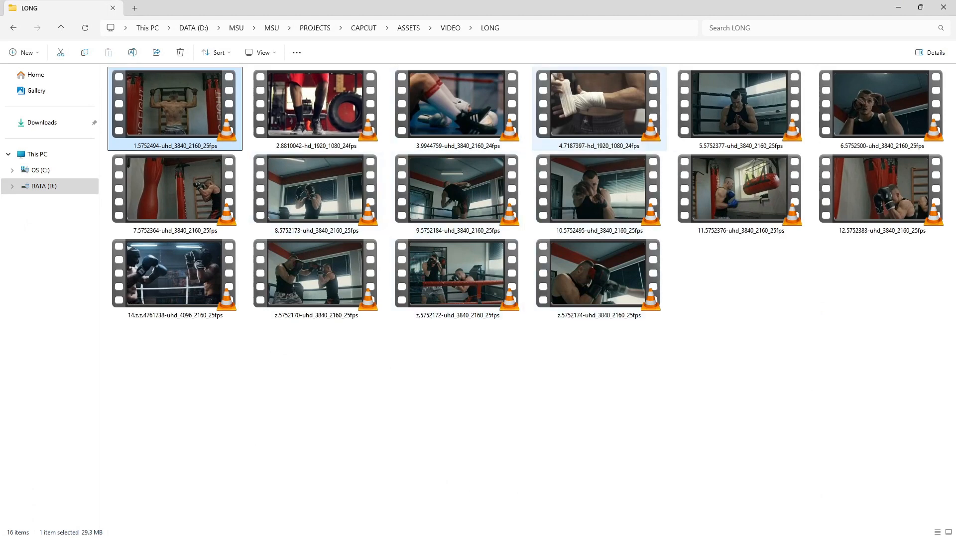
pyautogui.moveTo(597, 8); pyautogui.dragTo(151, 71)
pyautogui.hotkey('alt', 'Tab')
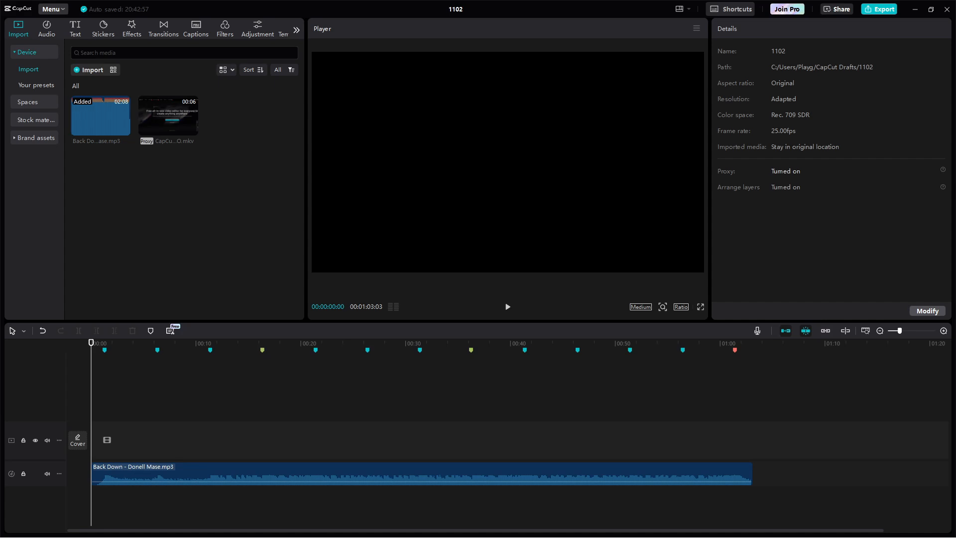
pyautogui.scroll(7, 508, 438)
pyautogui.scroll(2, 507, 438)
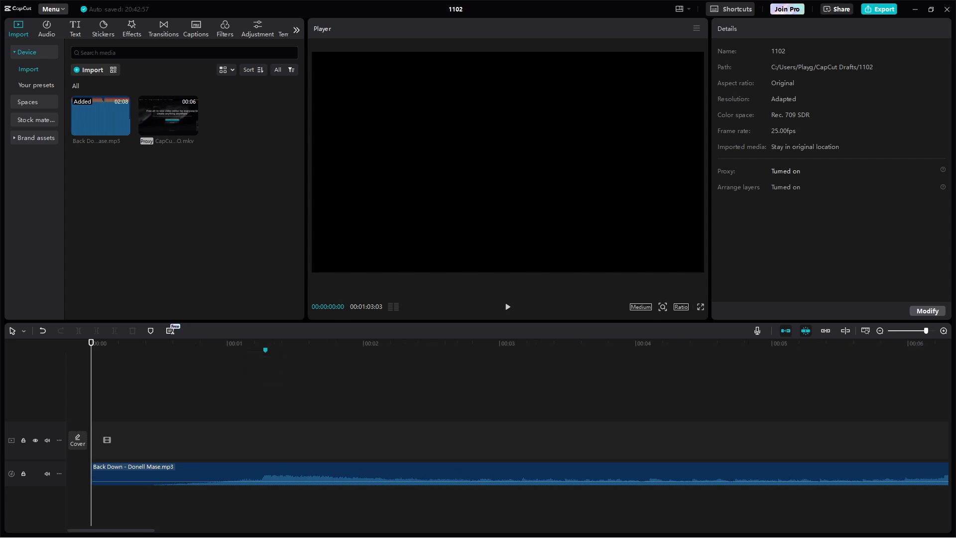
# Step: Add 1.5752494-uhd_3840_2160_25fps.mp4 above the song and cut it at 00:00:01:23, deleting the rest
pyautogui.moveTo(8, 329); pyautogui.dragTo(199, 448)
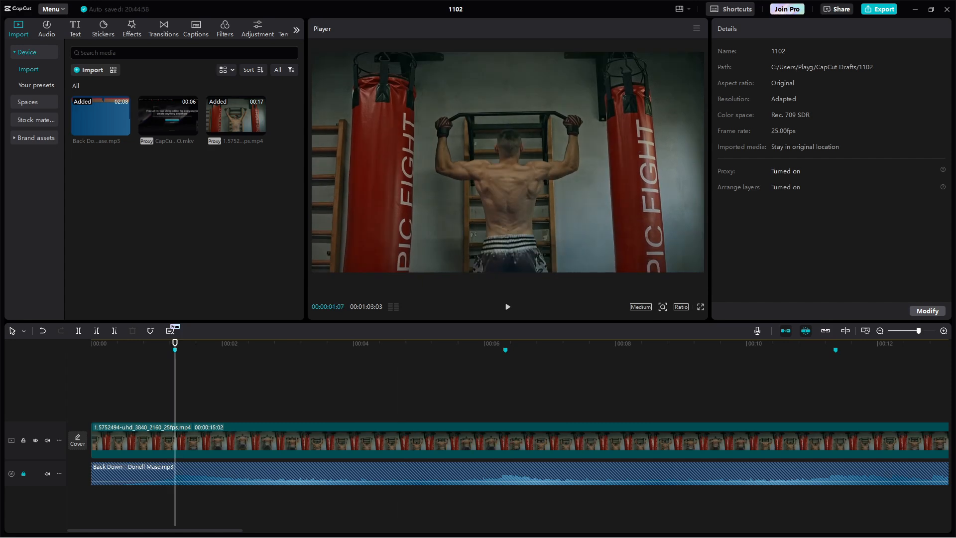
pyautogui.click(160, 344)
pyautogui.press('space')
pyautogui.press('space')
pyautogui.moveTo(204, 342)
pyautogui.mouseDown()
pyautogui.moveTo(180, 343)
pyautogui.moveTo(228, 343)
pyautogui.moveTo(217, 343)
pyautogui.mouseUp()
pyautogui.click(219, 440)
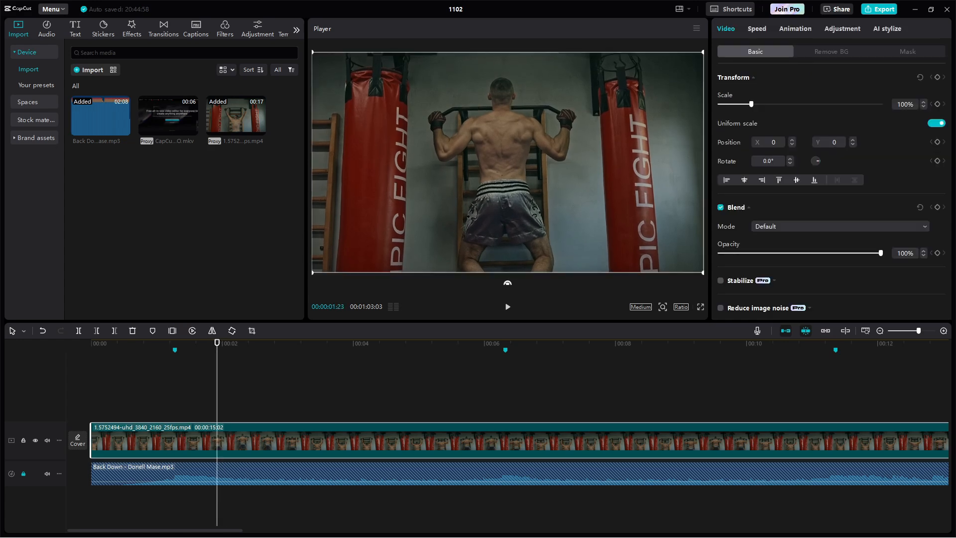
pyautogui.hotkey('ctrl', 'b')
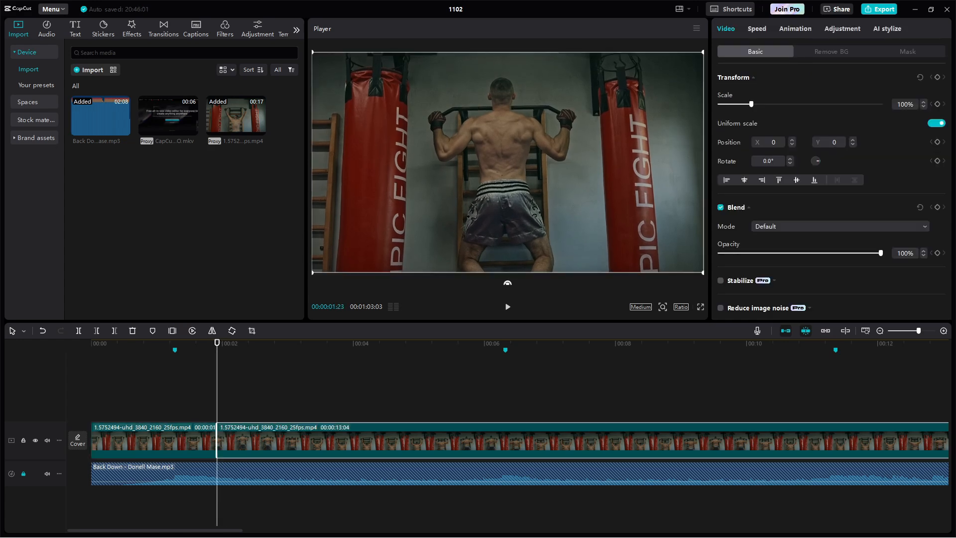
pyautogui.press('Delete')
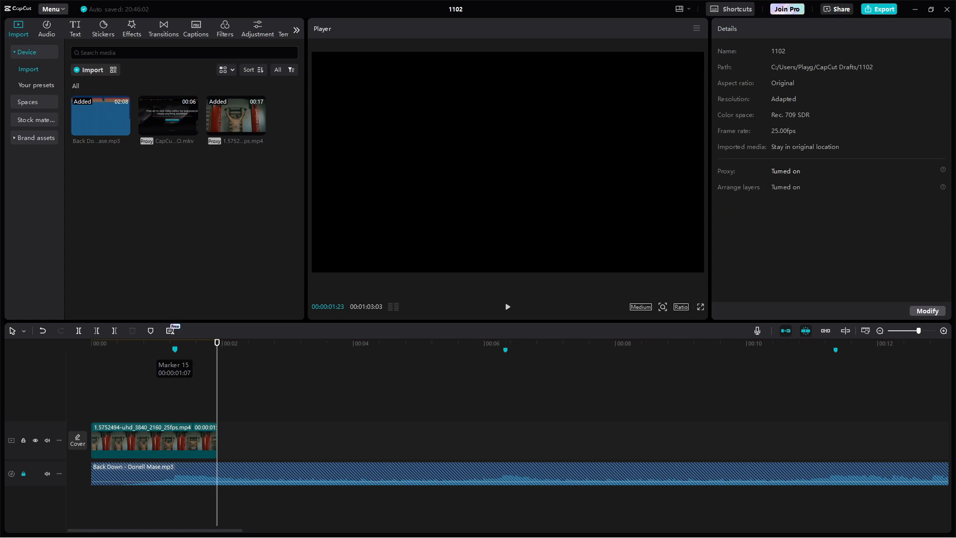
# Step: Try speeding up the pull-up clip with the Standard slider, then show the Curve presets
pyautogui.click(154, 440)
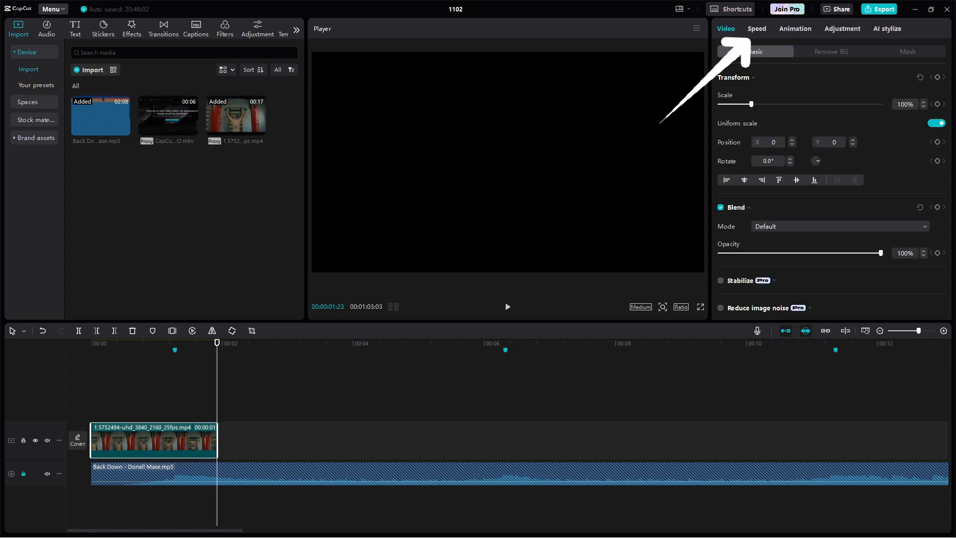
pyautogui.click(756, 29)
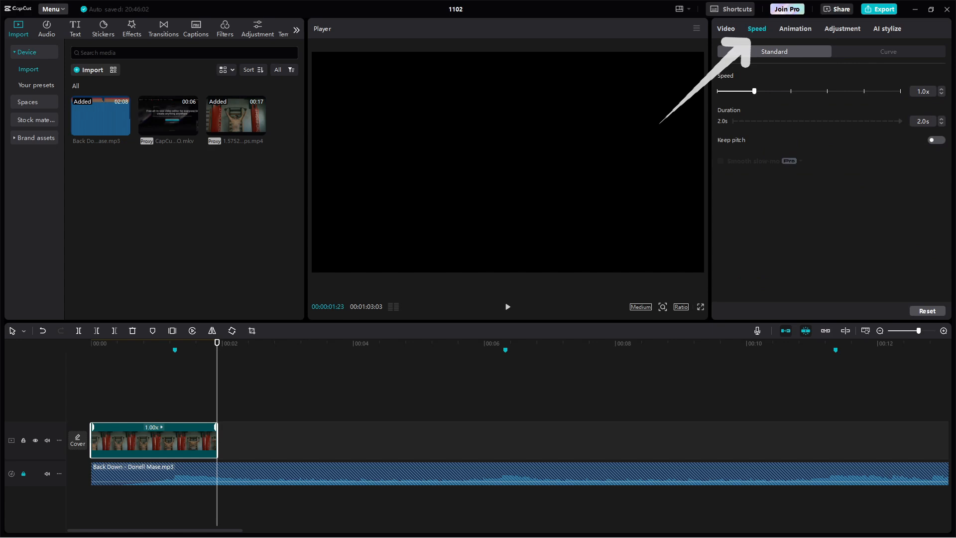
pyautogui.moveTo(754, 92); pyautogui.dragTo(783, 91)
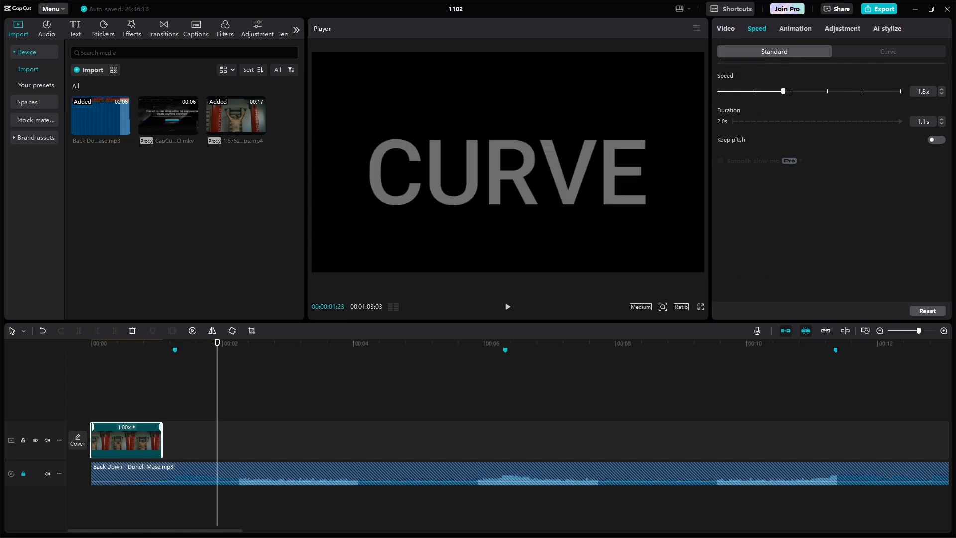
pyautogui.click(887, 52)
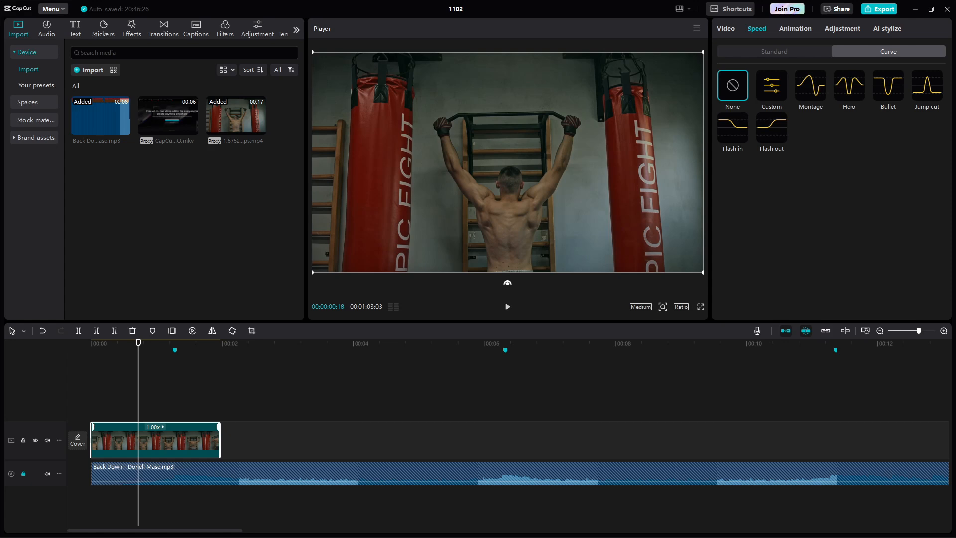
# Step: Apply the Bullet speed curve to the pull-up clip and reshape its points
pyautogui.click(887, 85)
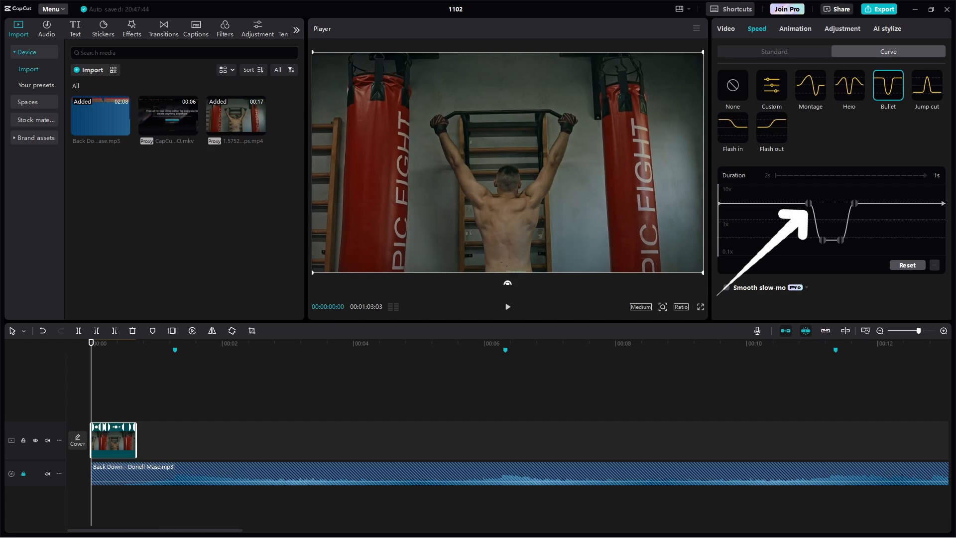
pyautogui.moveTo(808, 203); pyautogui.dragTo(781, 212)
pyautogui.moveTo(91, 342)
pyautogui.mouseDown()
pyautogui.moveTo(149, 343)
pyautogui.moveTo(139, 343)
pyautogui.mouseUp()
pyautogui.click(822, 240)
pyautogui.moveTo(854, 203); pyautogui.dragTo(879, 203)
pyautogui.moveTo(840, 240)
pyautogui.mouseDown()
pyautogui.moveTo(851, 240)
pyautogui.moveTo(824, 244)
pyautogui.mouseUp()
# Step: Trim the pull-up clip to end at the first beat marker, preview it, and add the tire-gym clip
pyautogui.click(175, 343)
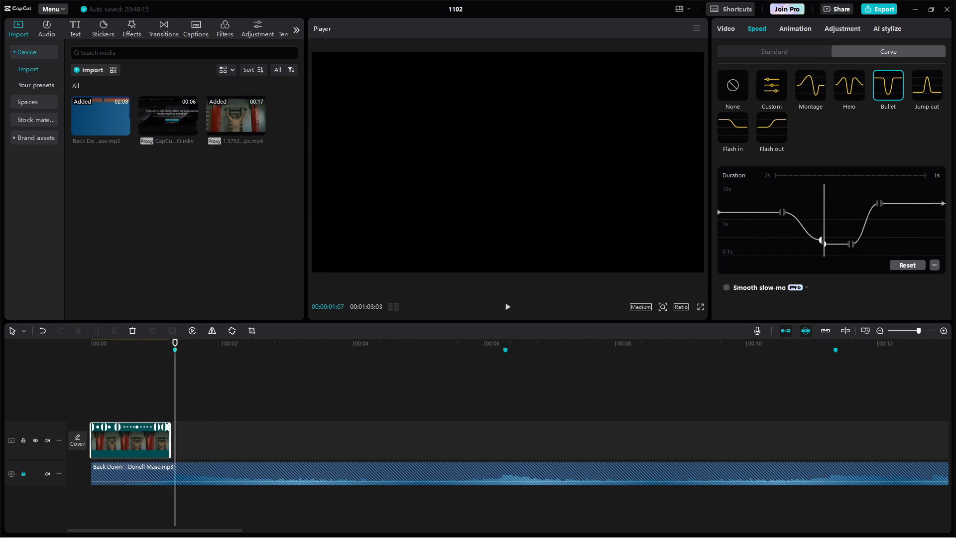
pyautogui.moveTo(170, 440); pyautogui.dragTo(175, 440)
pyautogui.click(112, 343)
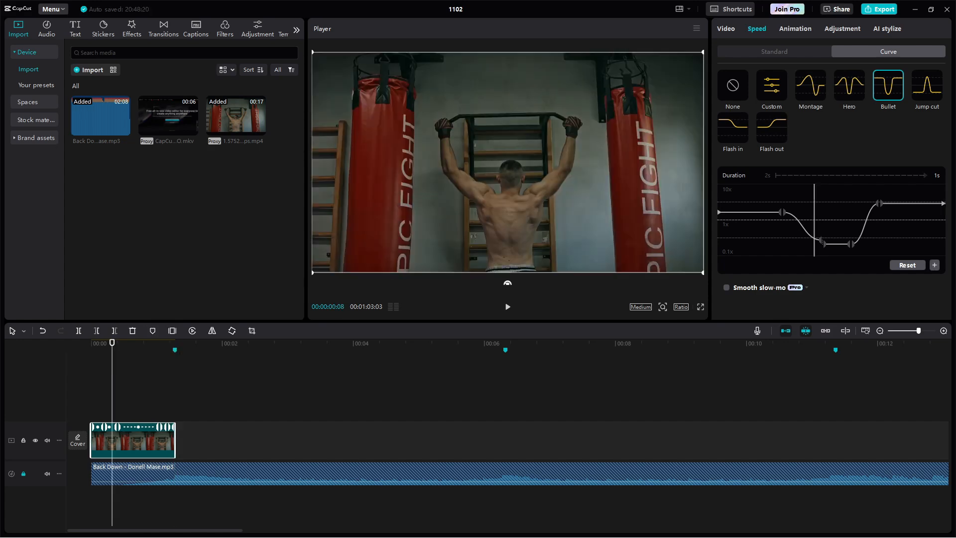
pyautogui.press('space')
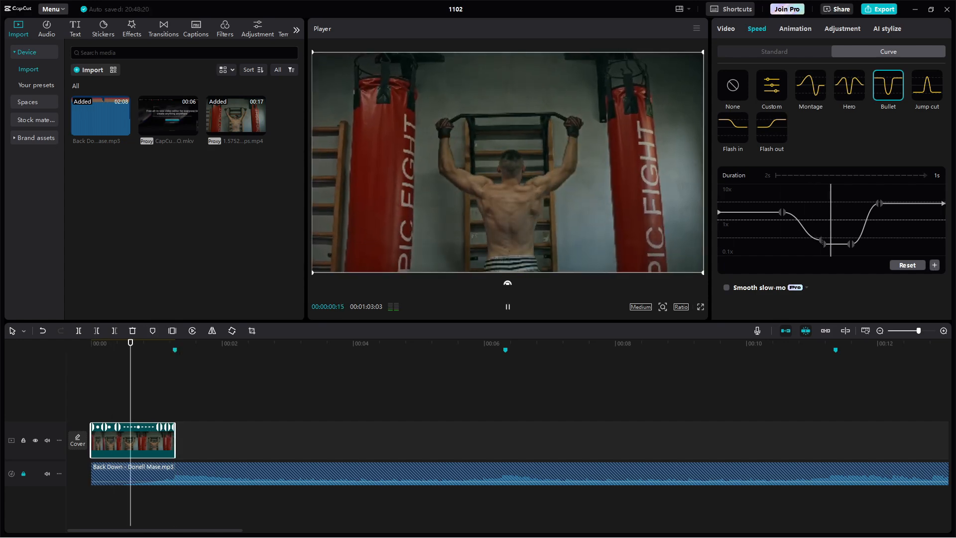
pyautogui.press('space')
pyautogui.moveTo(176, 440); pyautogui.dragTo(180, 440)
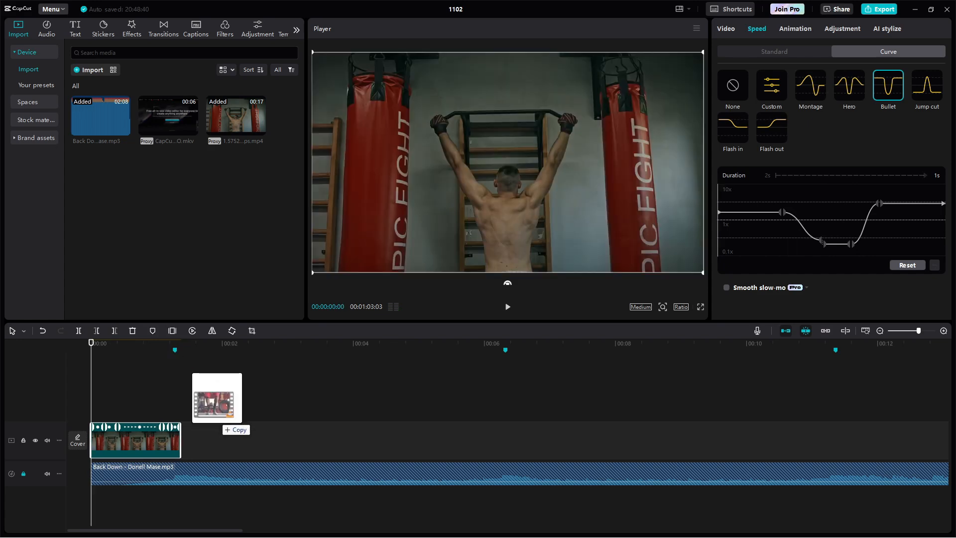
pyautogui.moveTo(217, 420); pyautogui.dragTo(212, 445)
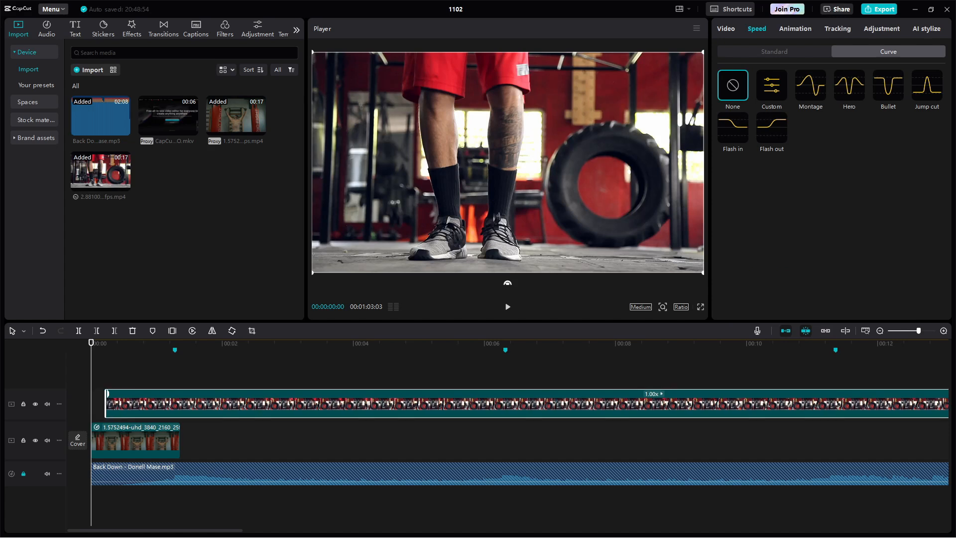
# Step: Put the tire-gym clip after the pull-up clip and add a trimmed Rope.mp3 beneath it
pyautogui.moveTo(212, 404); pyautogui.dragTo(330, 423)
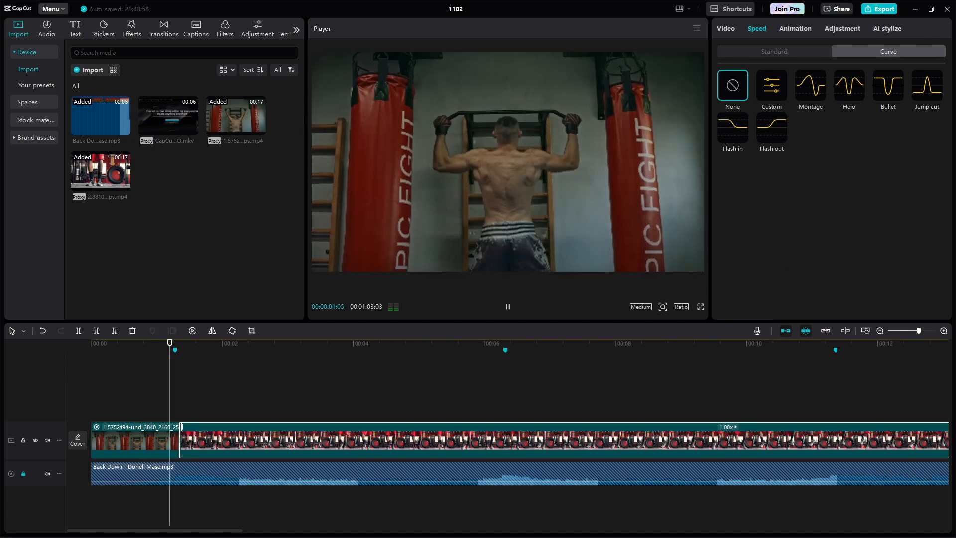
pyautogui.press('space')
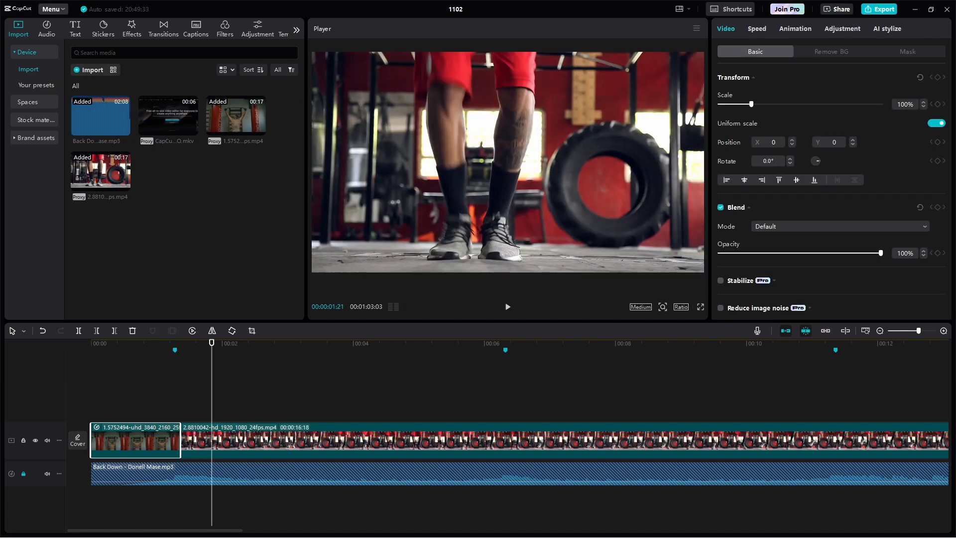
pyautogui.moveTo(2, 349); pyautogui.dragTo(214, 490)
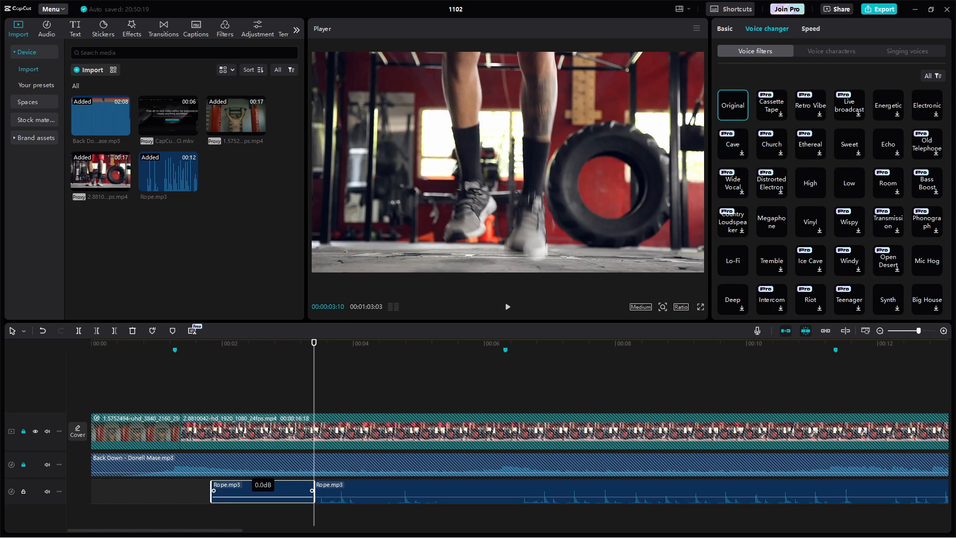
pyautogui.press('Delete')
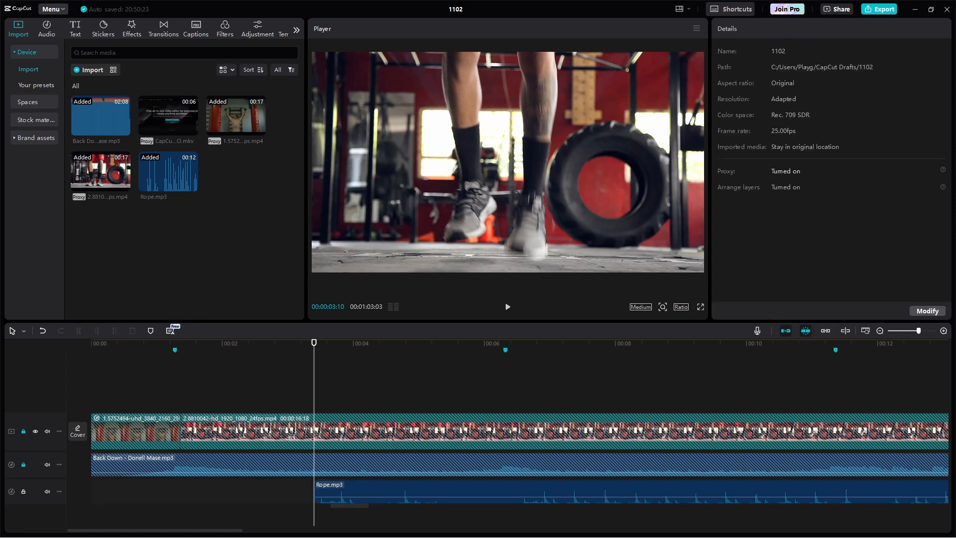
pyautogui.moveTo(360, 490); pyautogui.dragTo(238, 490)
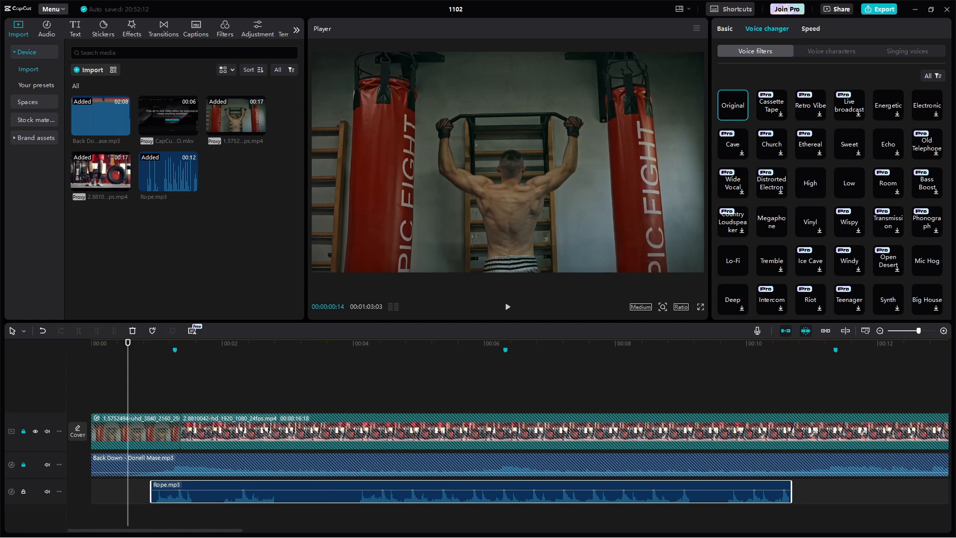
pyautogui.press('space')
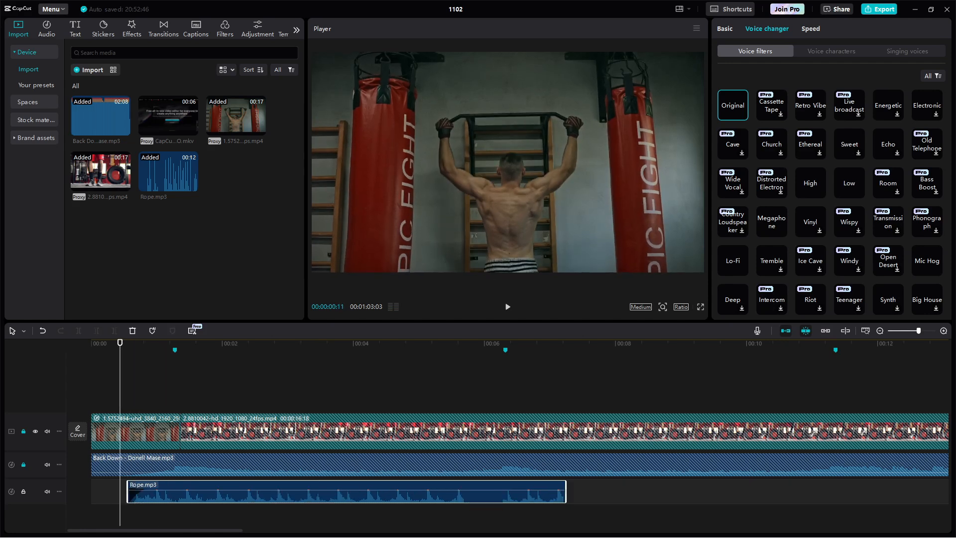
pyautogui.press('space')
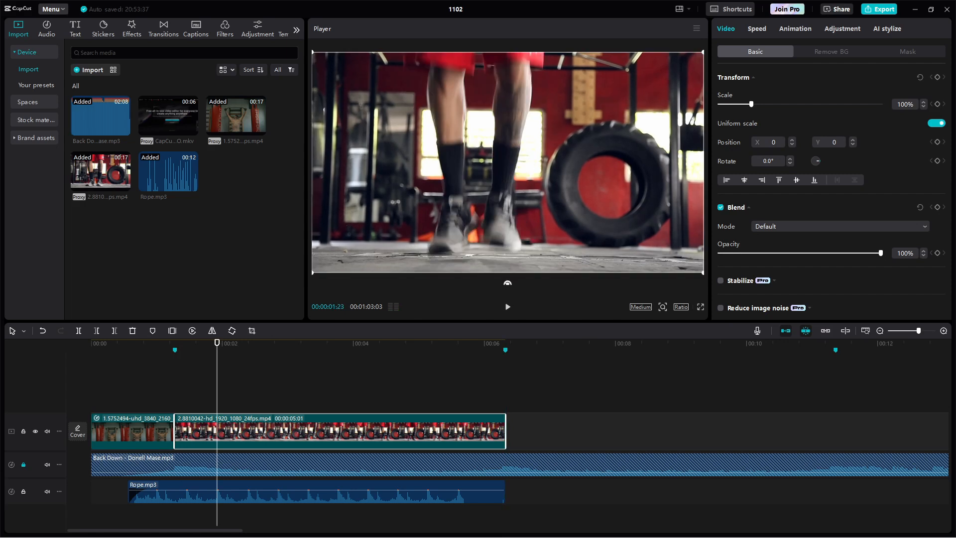
# Step: Add the boxing-shoes clip and further boxing clips to the main track, trimming each to the next marker
pyautogui.click(133, 431)
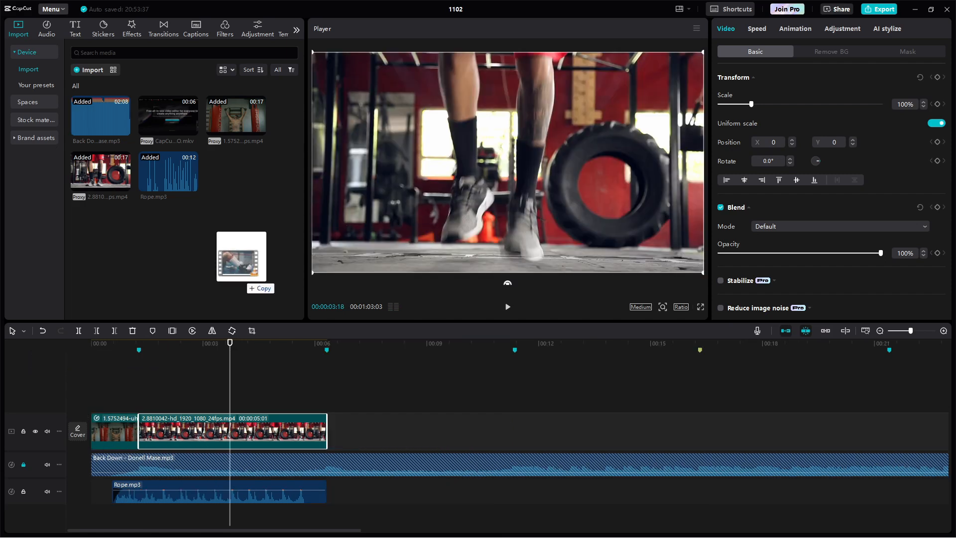
pyautogui.moveTo(245, 285); pyautogui.dragTo(384, 431)
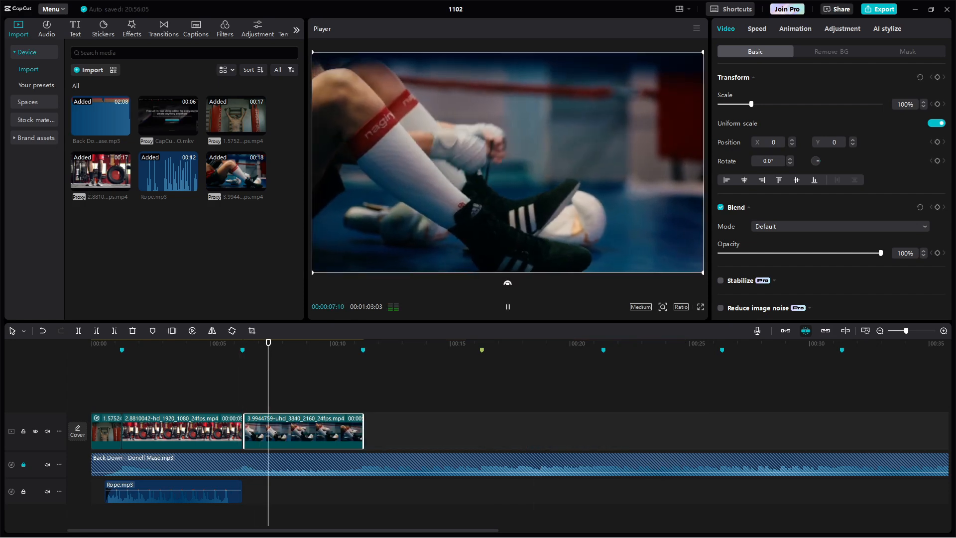
pyautogui.click(226, 343)
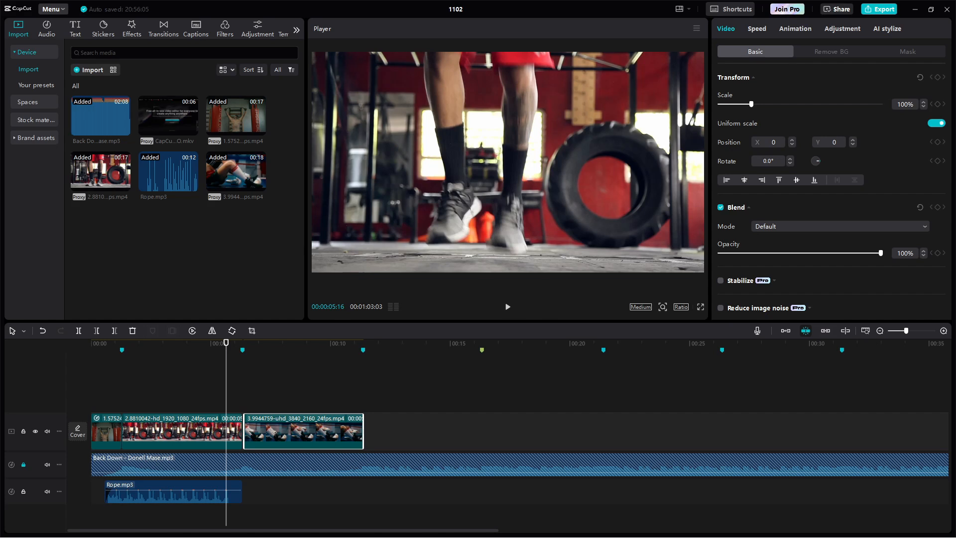
pyautogui.moveTo(421, 432); pyautogui.dragTo(417, 431)
pyautogui.click(382, 429)
pyautogui.click(397, 429)
pyautogui.moveTo(654, 431)
pyautogui.mouseDown()
pyautogui.moveTo(482, 431)
pyautogui.moveTo(503, 431)
pyautogui.mouseUp()
pyautogui.click(512, 429)
pyautogui.click(603, 429)
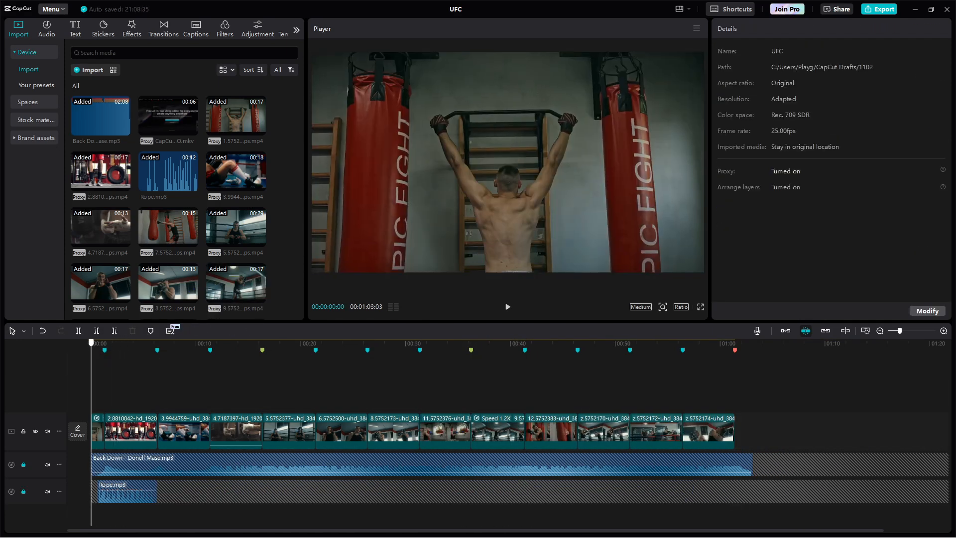
# Step: Cut the hand-wrapping clip's start with Q, close the gap, and review the cut
pyautogui.moveTo(91, 342); pyautogui.dragTo(278, 343)
pyautogui.click(263, 433)
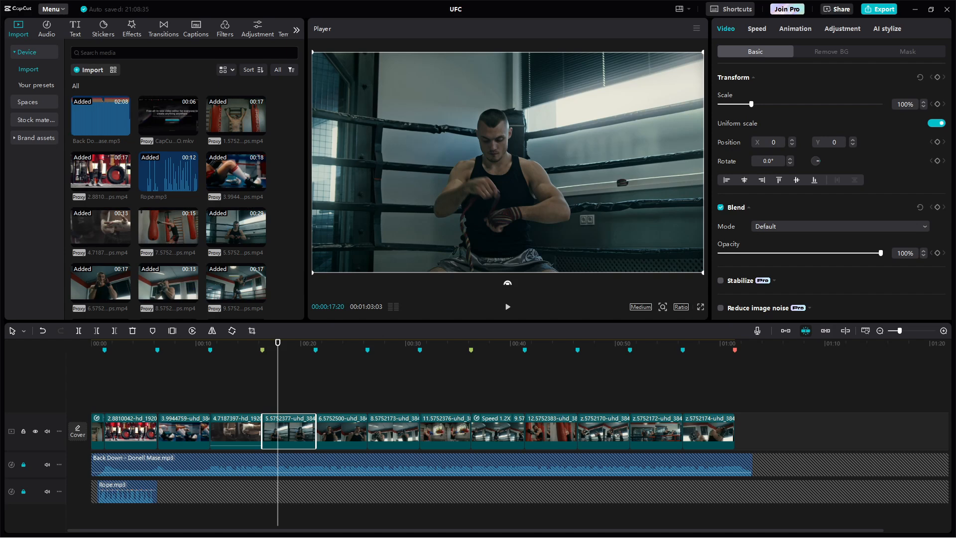
pyautogui.press('q')
pyautogui.moveTo(296, 433); pyautogui.dragTo(315, 433)
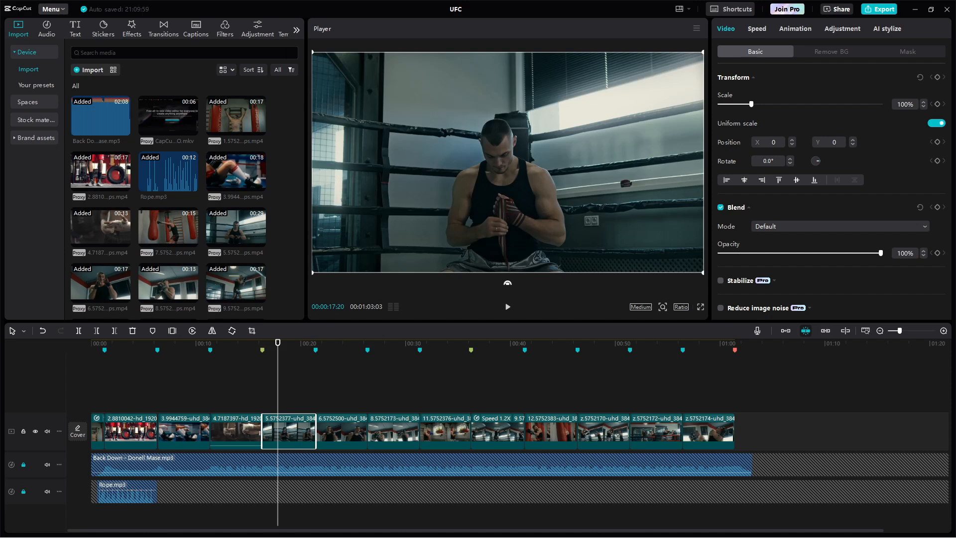
pyautogui.click(248, 343)
pyautogui.press('space')
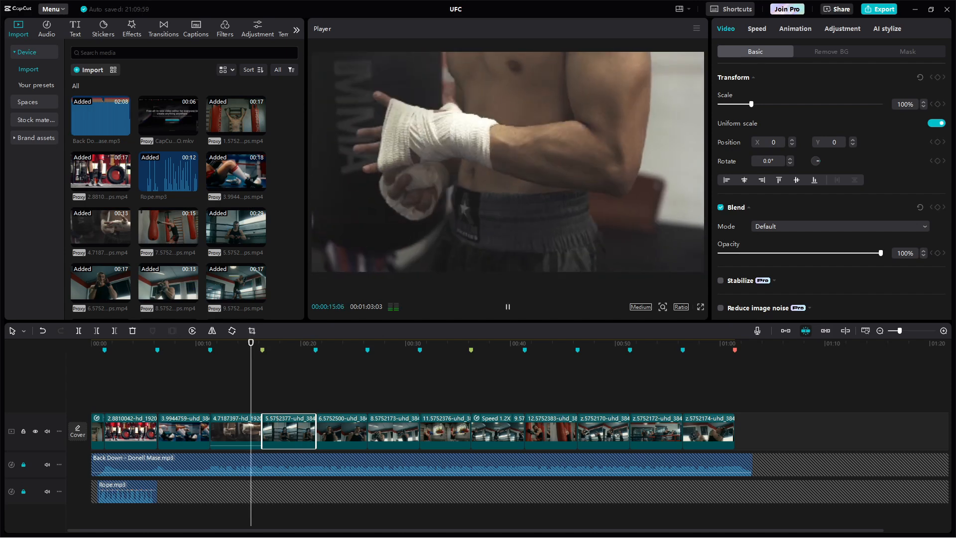
pyautogui.press('space')
# Step: Trim and realign the kicking clip to end on the 16:08 marker, then review it
pyautogui.moveTo(242, 342); pyautogui.dragTo(374, 343)
pyautogui.moveTo(367, 431); pyautogui.dragTo(419, 431)
pyautogui.moveTo(374, 343); pyautogui.dragTo(377, 343)
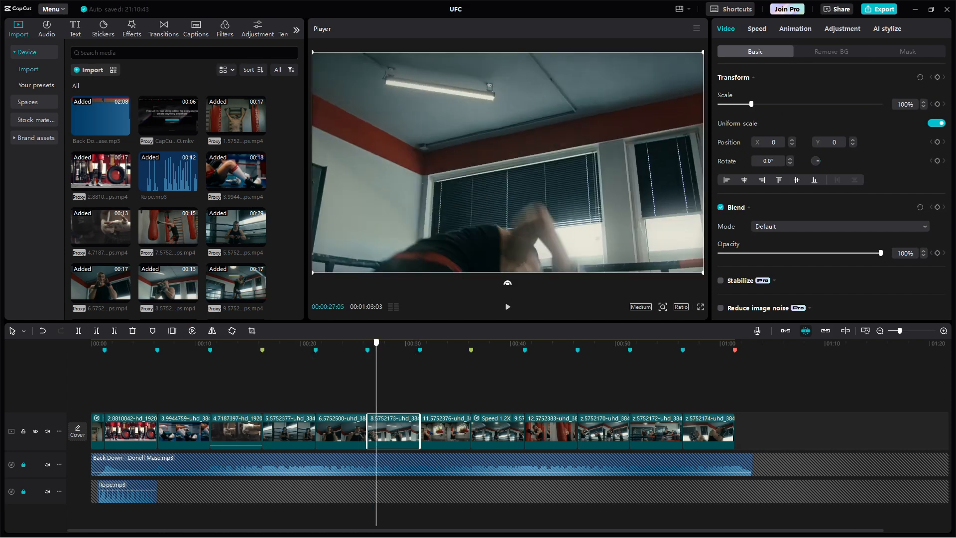
pyautogui.click(360, 431)
pyautogui.press('space')
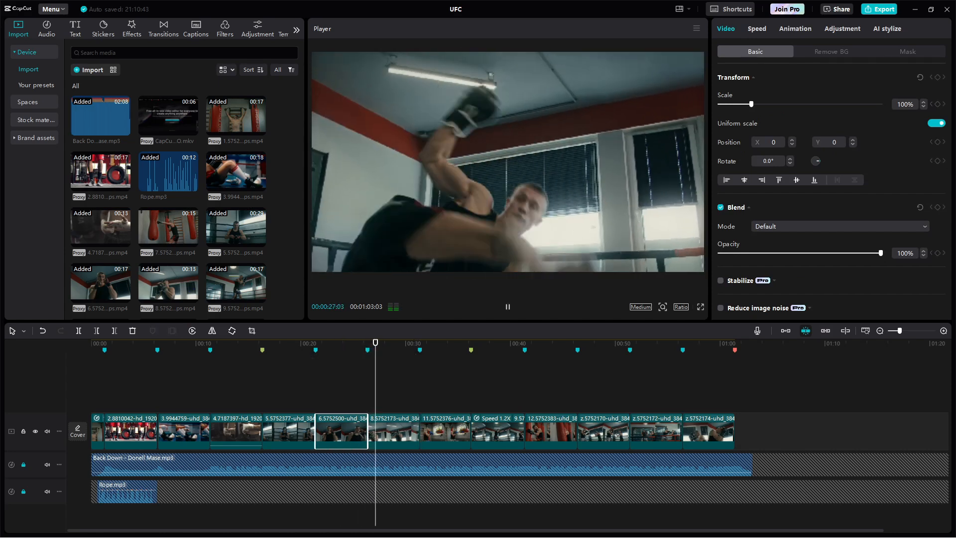
pyautogui.press('space')
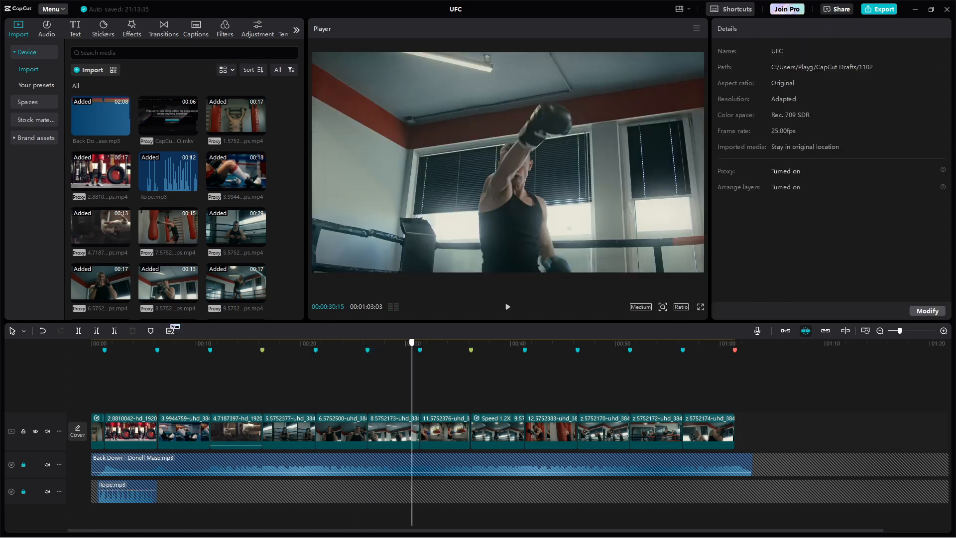
pyautogui.press('space')
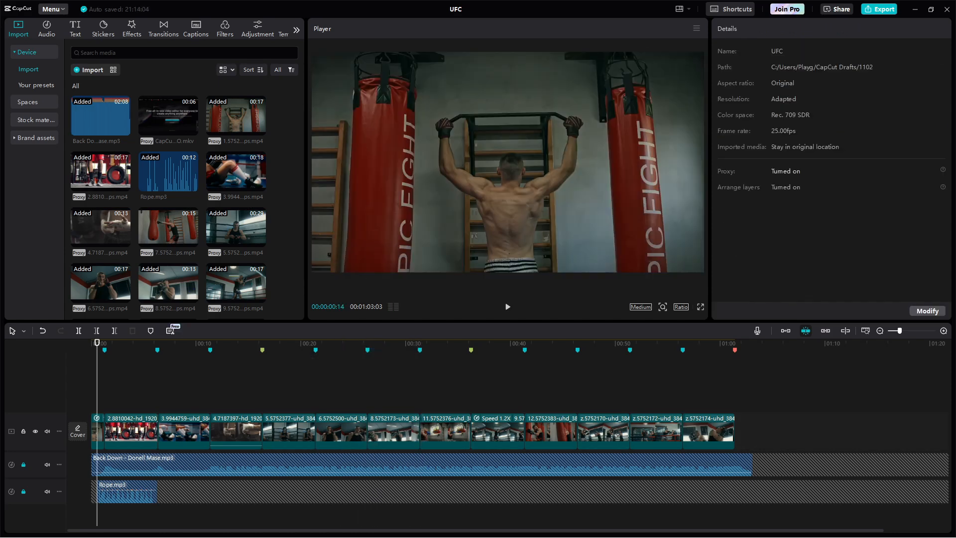
pyautogui.press('Home')
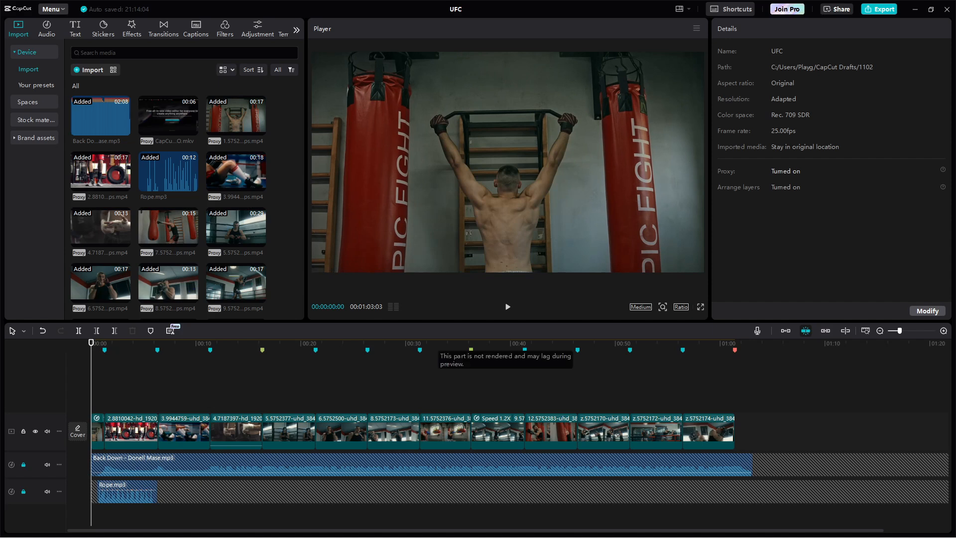
# Step: Place the sparring clip 14.z.z.4761738-uhd_4096_2160_25fps.mp4 on a track above the montage near 45 s
pyautogui.click(508, 343)
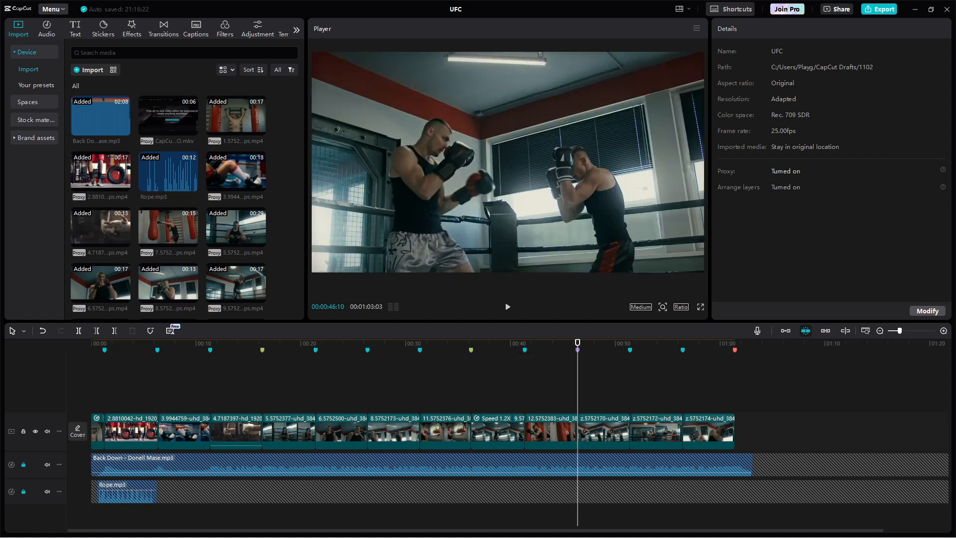
pyautogui.moveTo(456, 343); pyautogui.dragTo(581, 396)
pyautogui.moveTo(578, 342)
pyautogui.mouseDown()
pyautogui.moveTo(566, 342)
pyautogui.moveTo(578, 343)
pyautogui.mouseUp()
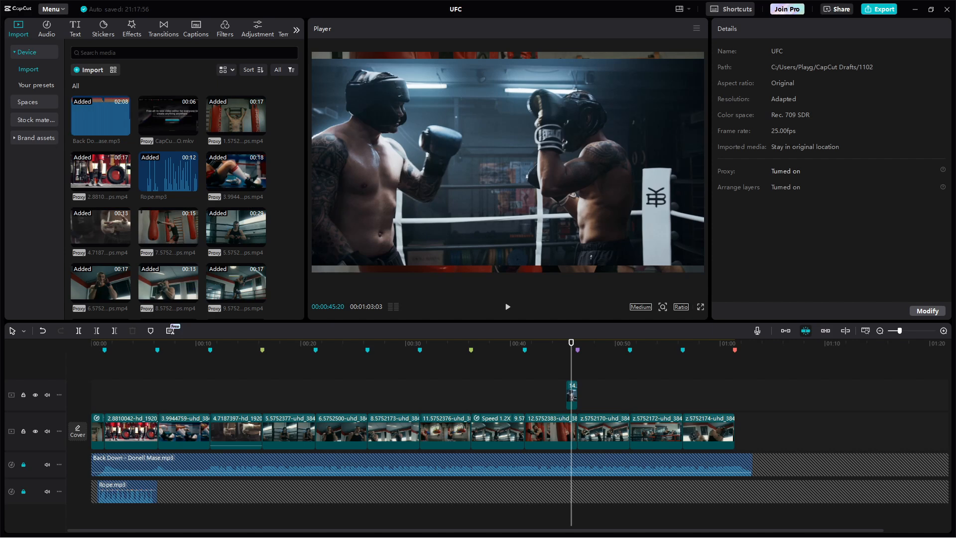
# Step: Scale the sparring overlay to 115% and crop it down to the touching gloves
pyautogui.click(571, 396)
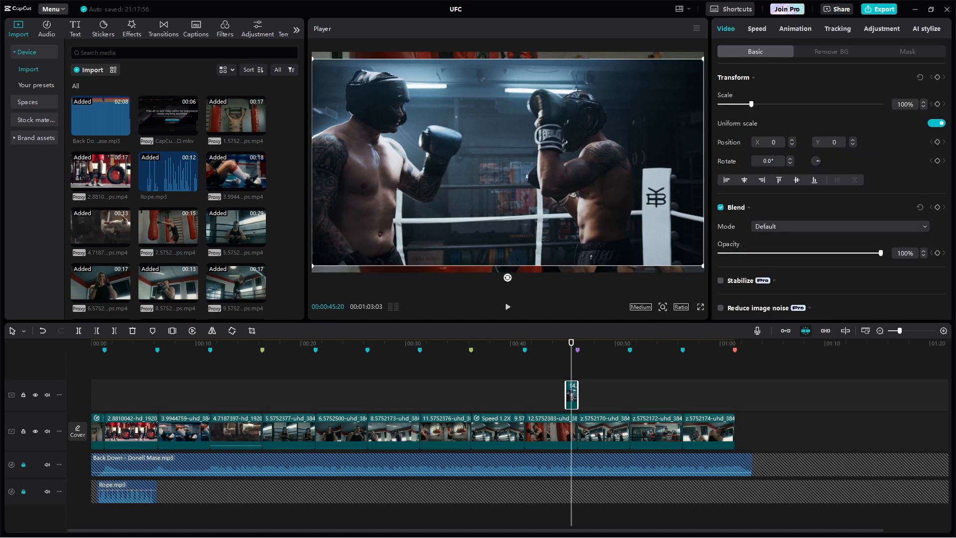
pyautogui.moveTo(314, 62); pyautogui.dragTo(283, 44)
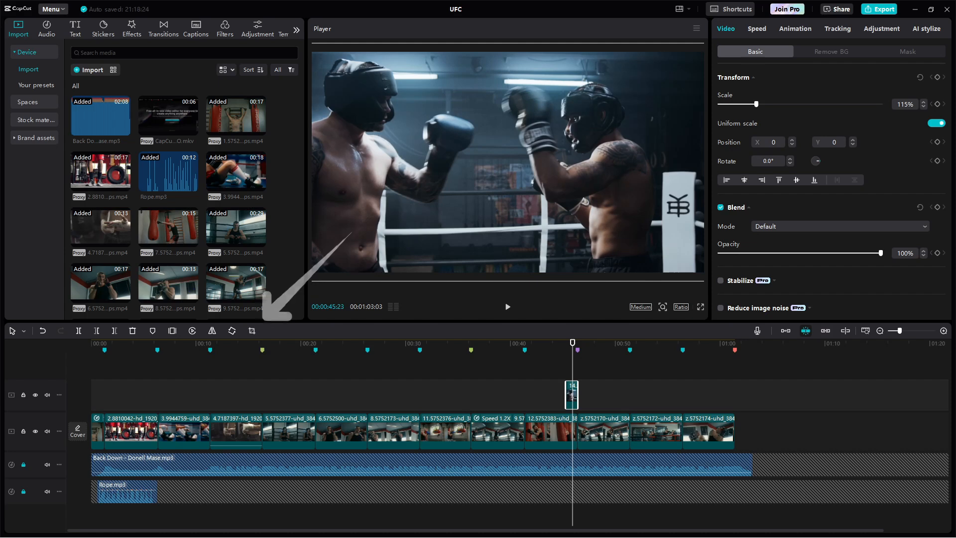
pyautogui.click(252, 330)
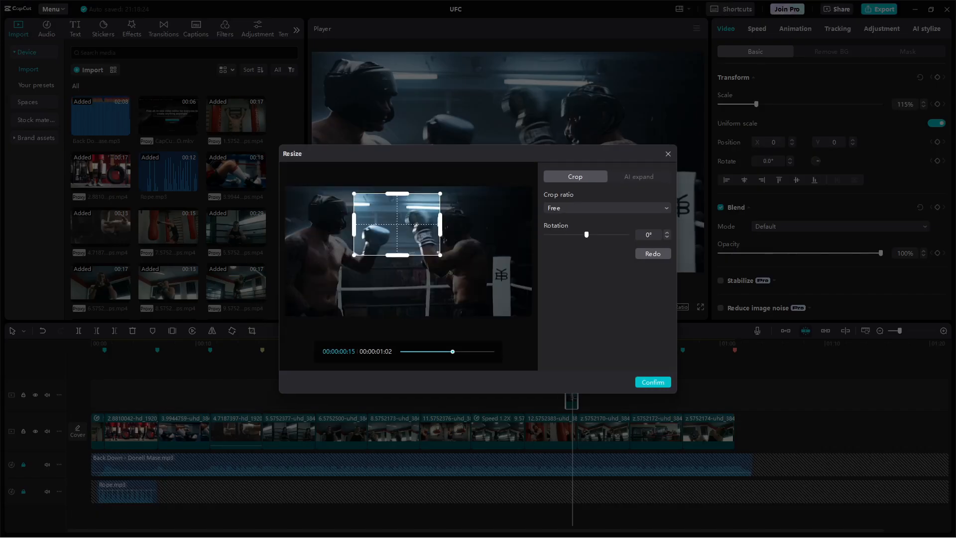
pyautogui.moveTo(397, 193); pyautogui.dragTo(396, 204)
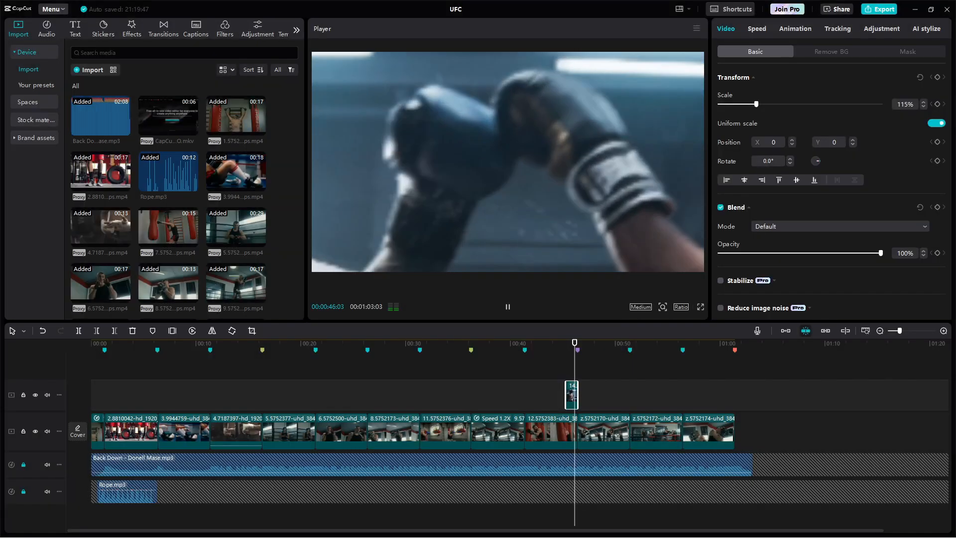
# Step: Align the overlay's start with the 46-second mark and preview it
pyautogui.click(572, 396)
pyautogui.moveTo(572, 395); pyautogui.dragTo(575, 395)
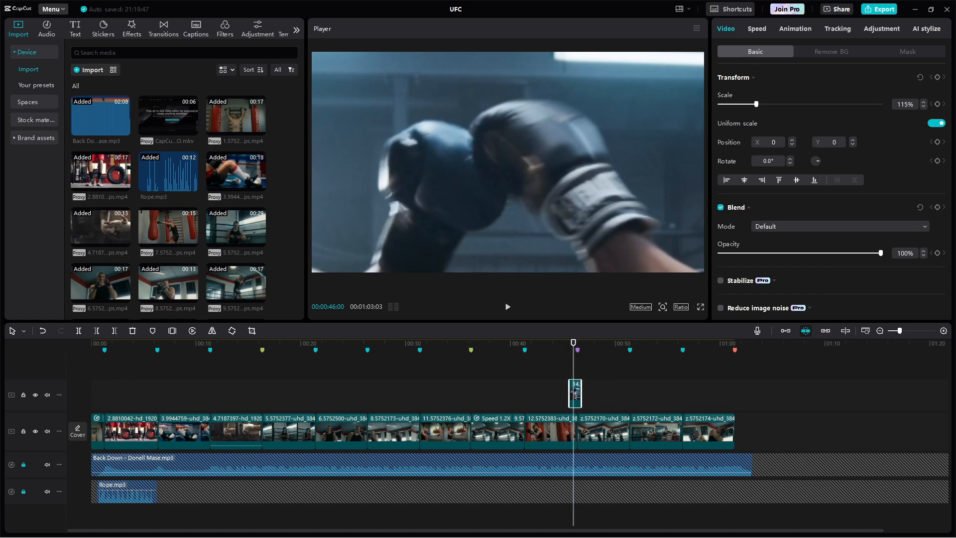
pyautogui.press('space')
pyautogui.press('space')
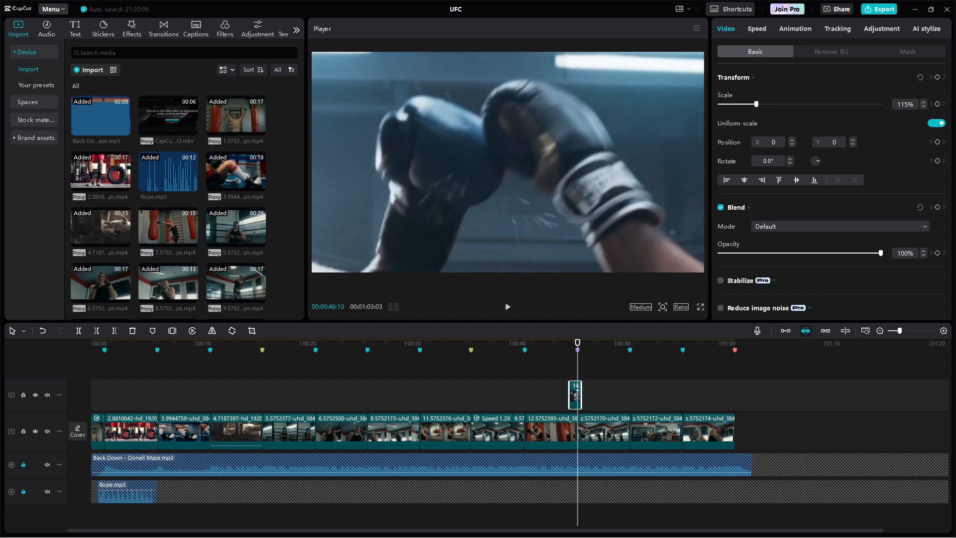
# Step: Set the gloves overlay's blend mode to Screen, preview it, and place a copy near 1:01
pyautogui.click(796, 226)
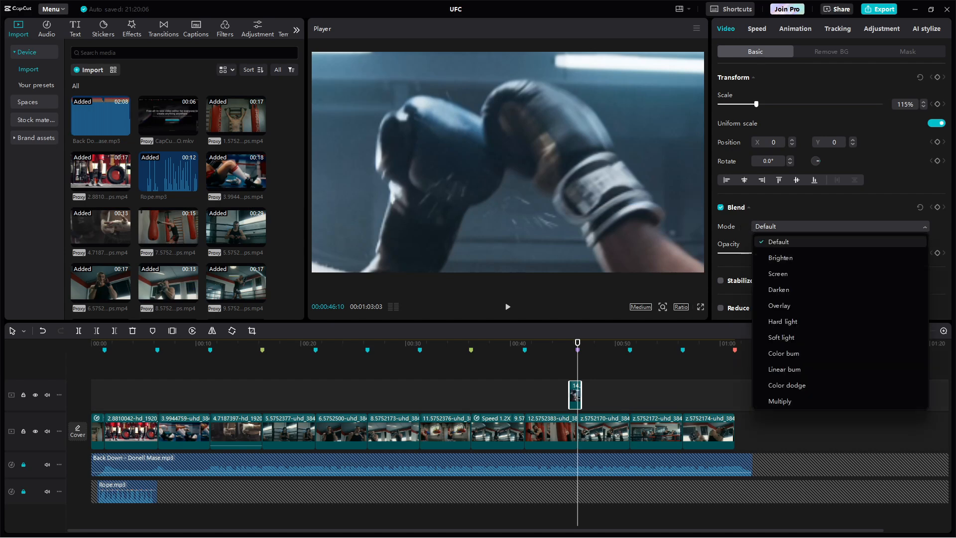
pyautogui.click(796, 273)
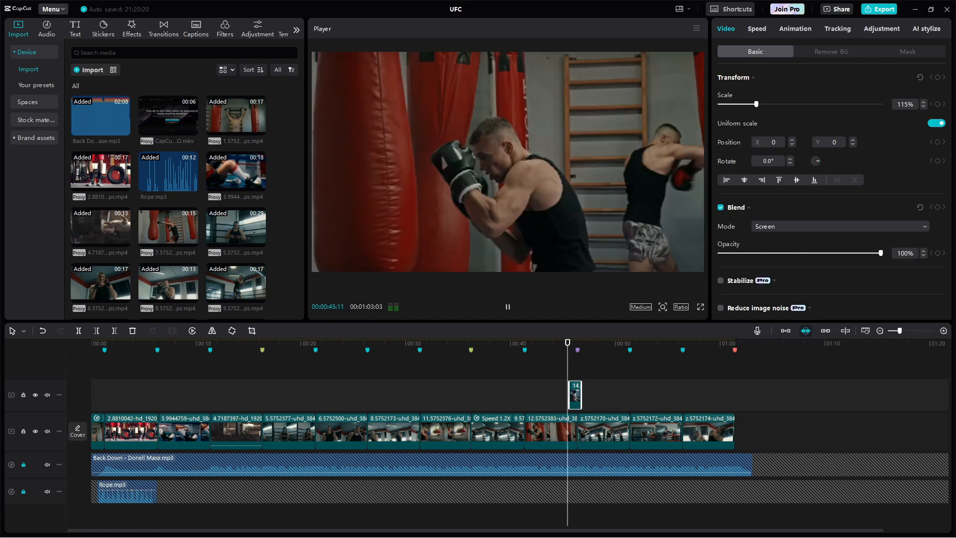
pyautogui.press('space')
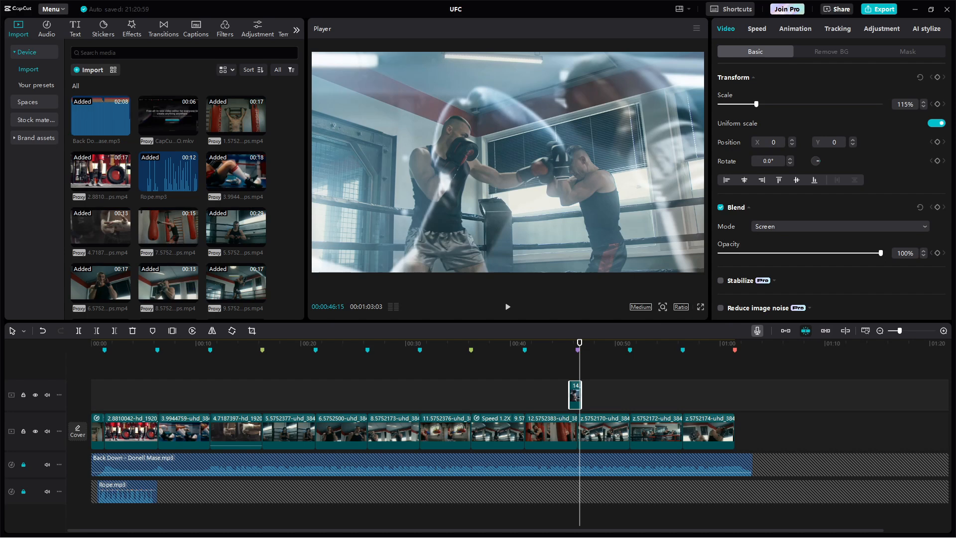
pyautogui.moveTo(575, 396); pyautogui.dragTo(746, 401)
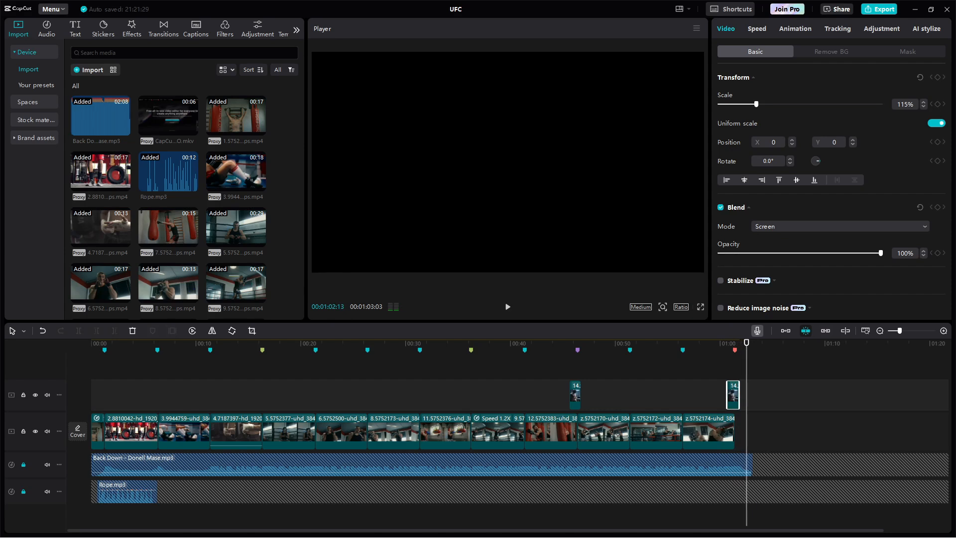
# Step: Scrub the montage and add a custom adjustment layer spanning the whole timeline
pyautogui.click(97, 349)
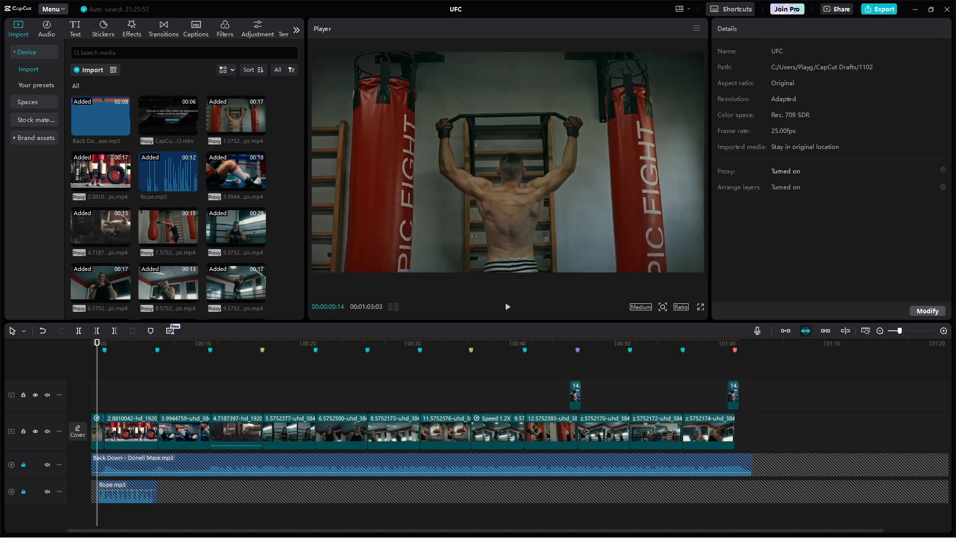
pyautogui.moveTo(97, 343); pyautogui.dragTo(624, 343)
pyautogui.click(257, 29)
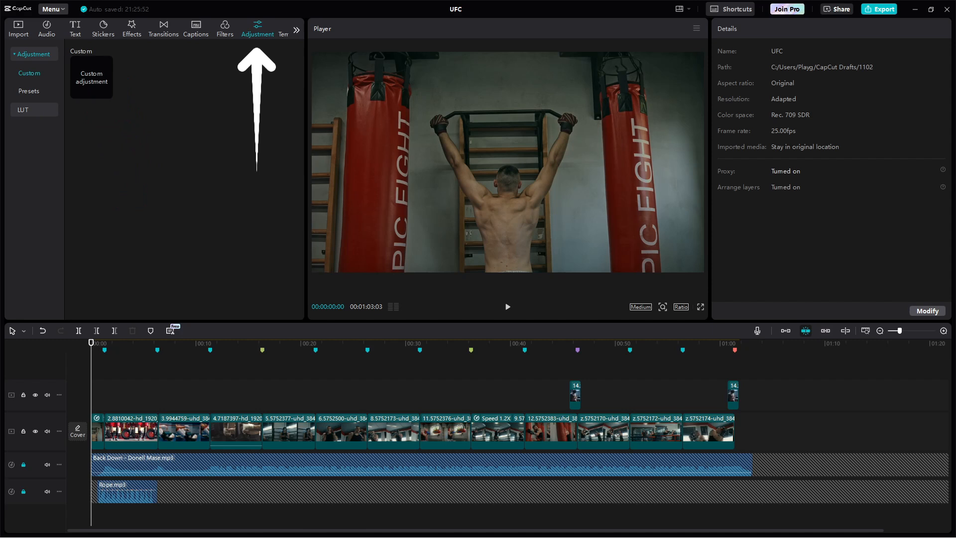
pyautogui.moveTo(91, 78); pyautogui.dragTo(753, 384)
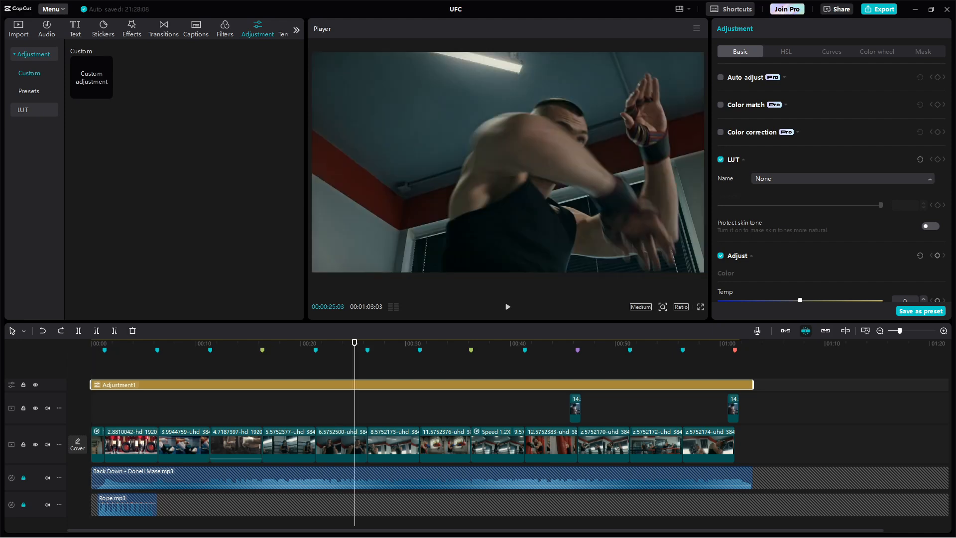
# Step: Turn on color match with a chosen reference frame at intensity 88
pyautogui.click(842, 178)
pyautogui.click(720, 104)
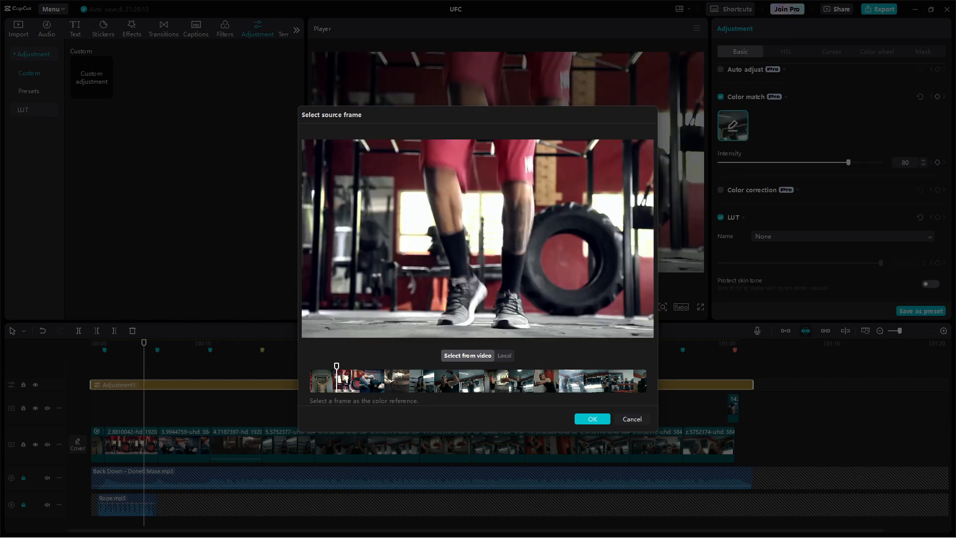
pyautogui.click(631, 419)
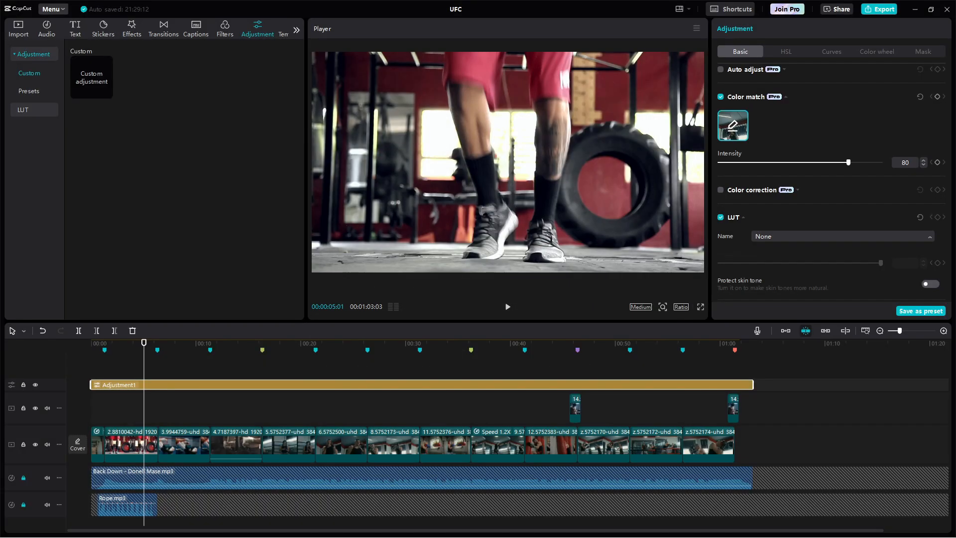
pyautogui.moveTo(837, 162); pyautogui.dragTo(861, 162)
# Step: Preview the color match across several shots between about 8 and 41 seconds
pyautogui.press('space')
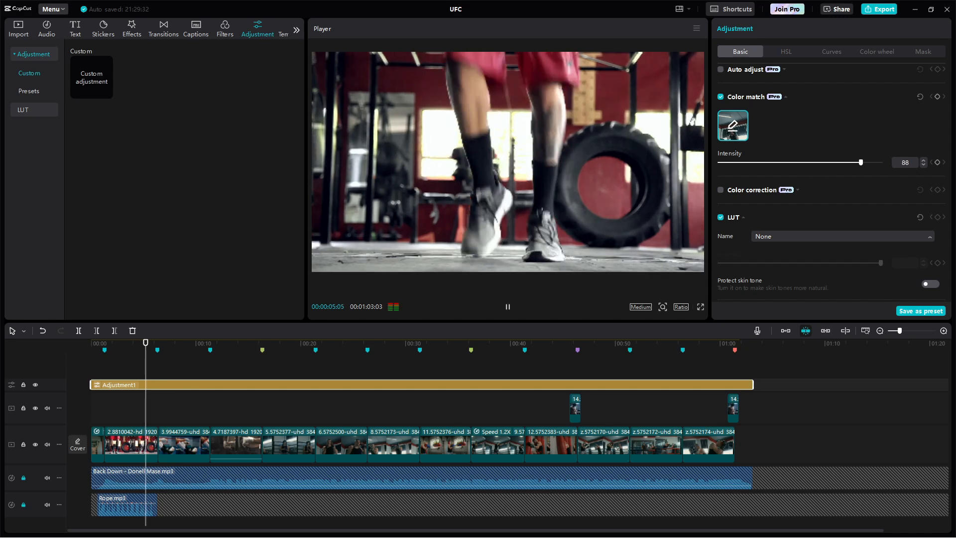
pyautogui.click(295, 348)
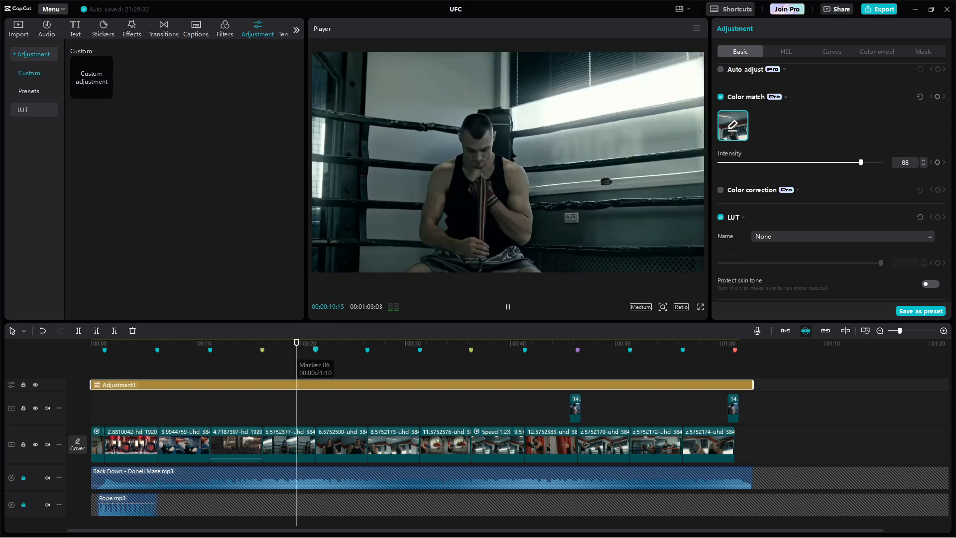
pyautogui.click(395, 348)
pyautogui.click(436, 349)
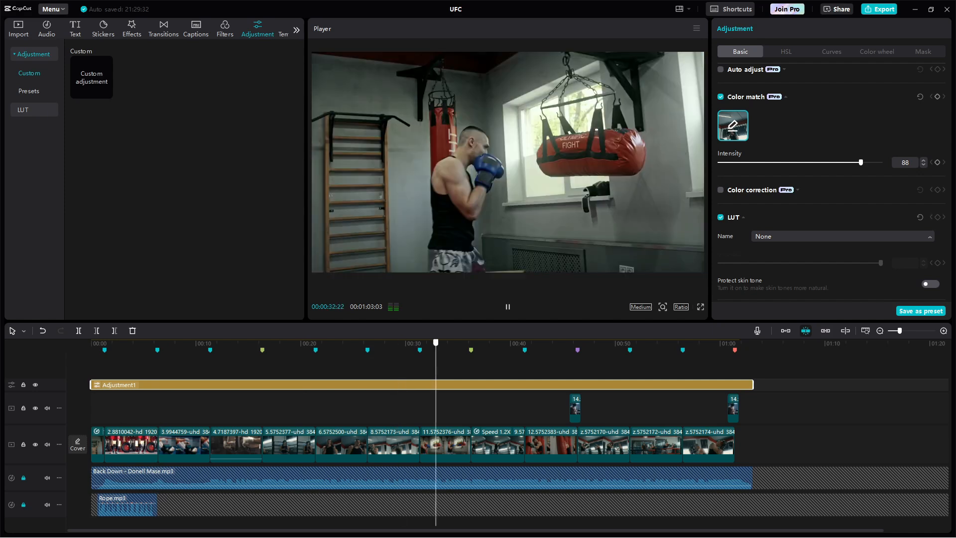
pyautogui.click(495, 349)
pyautogui.click(524, 349)
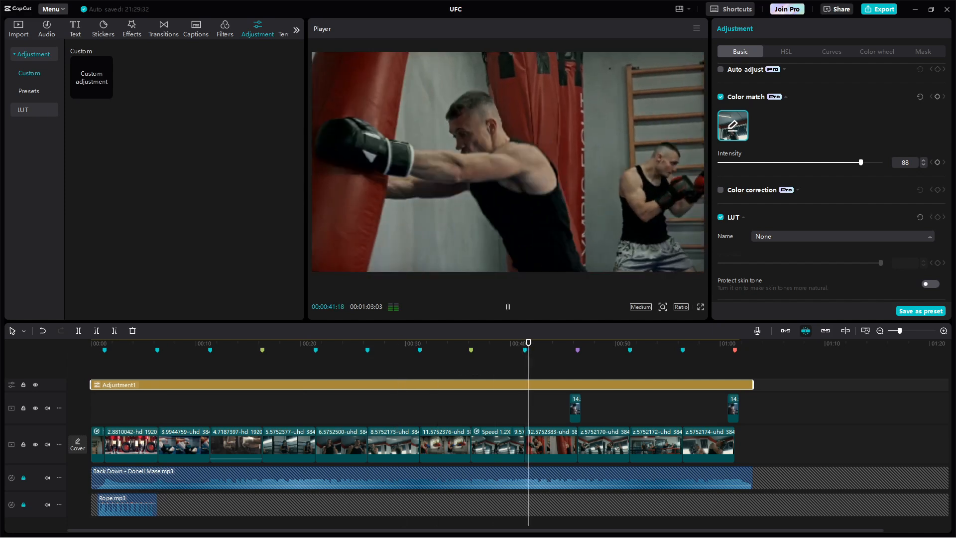
pyautogui.click(590, 346)
pyautogui.click(182, 346)
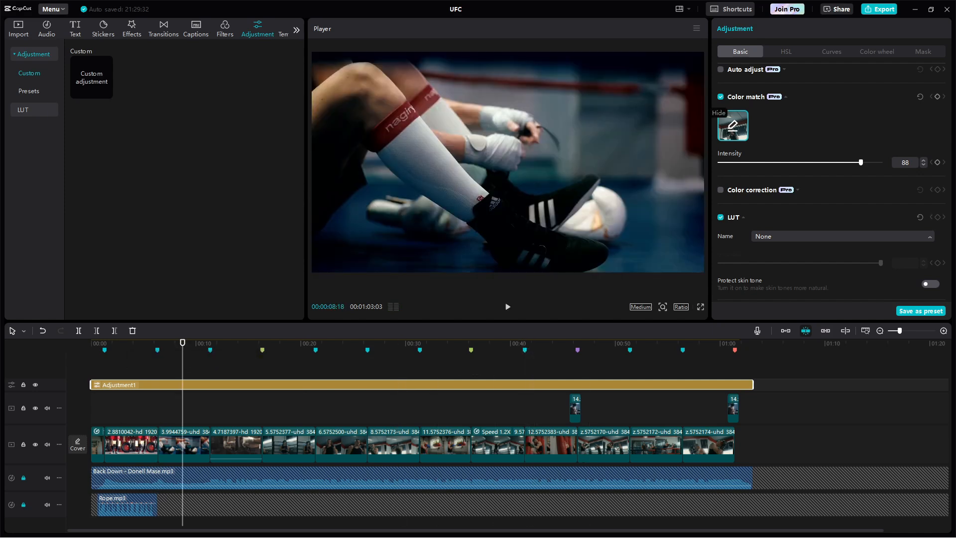
# Step: Replace color match with color correction and compare shots with and without it
pyautogui.click(720, 96)
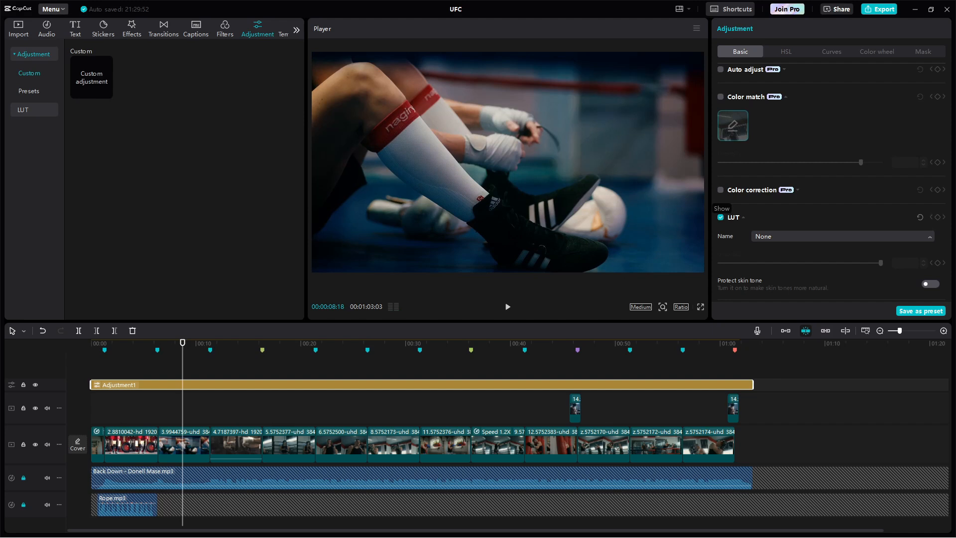
pyautogui.click(720, 190)
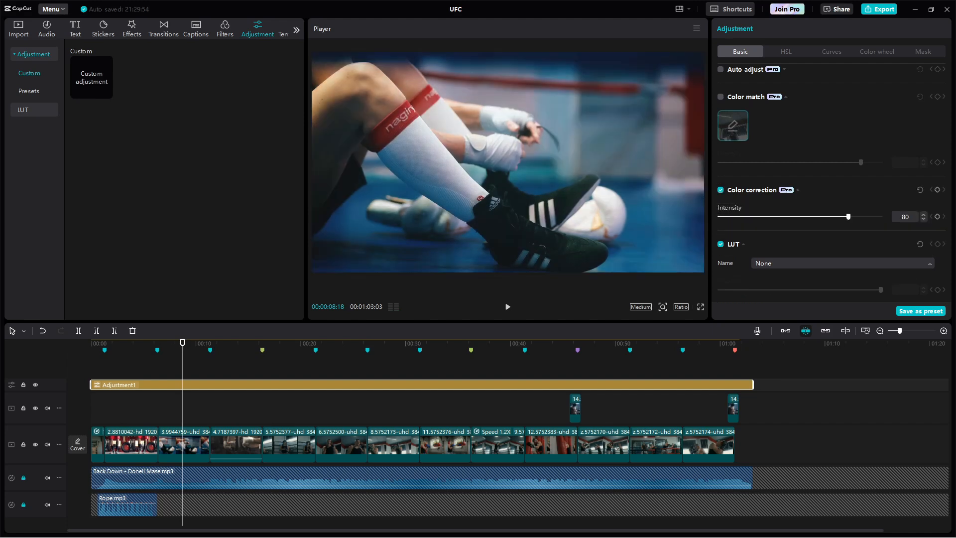
pyautogui.click(296, 345)
pyautogui.click(341, 345)
pyautogui.click(549, 345)
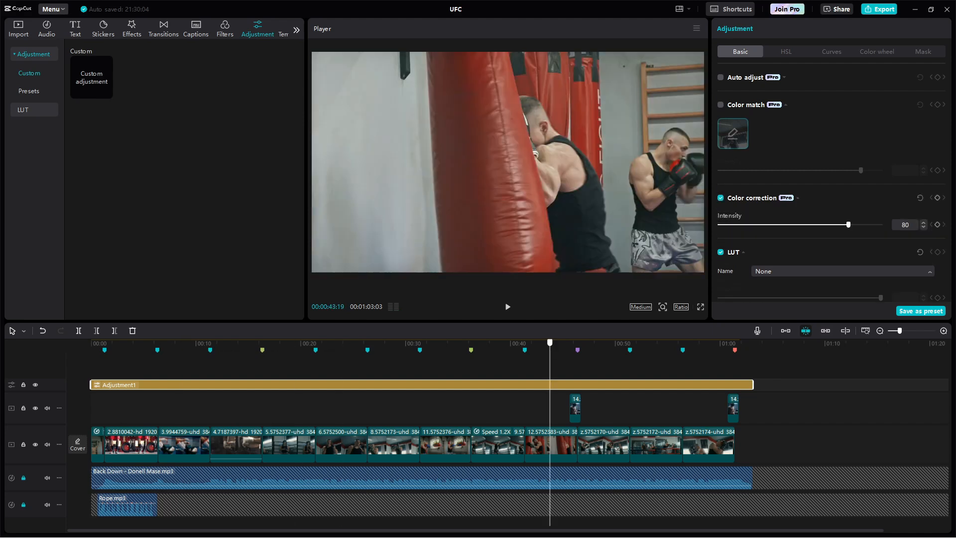
pyautogui.click(720, 197)
pyautogui.click(721, 197)
pyautogui.scroll(-1, 236, 448)
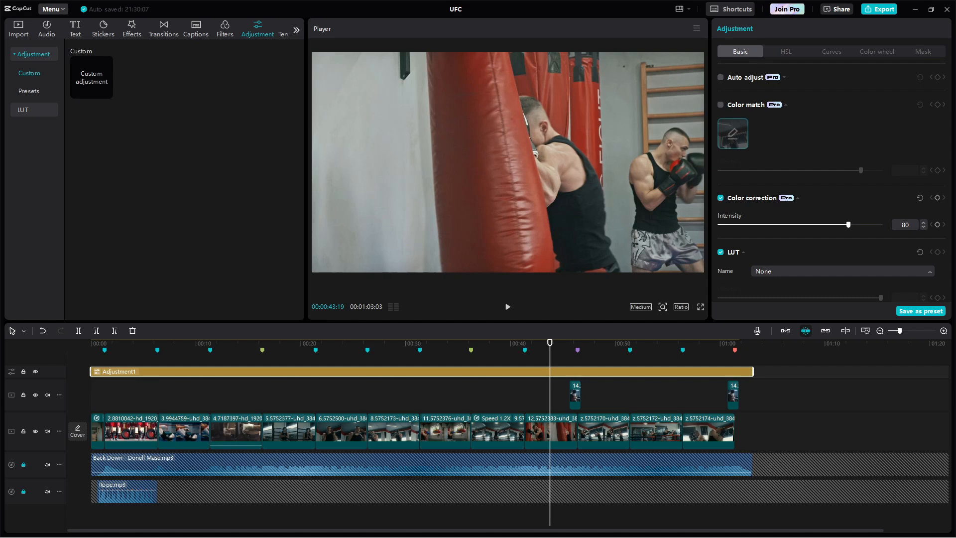
pyautogui.click(322, 394)
# Step: Place Shadowboxing.mkv on the timeline at 22 seconds
pyautogui.moveTo(91, 77); pyautogui.dragTo(324, 368)
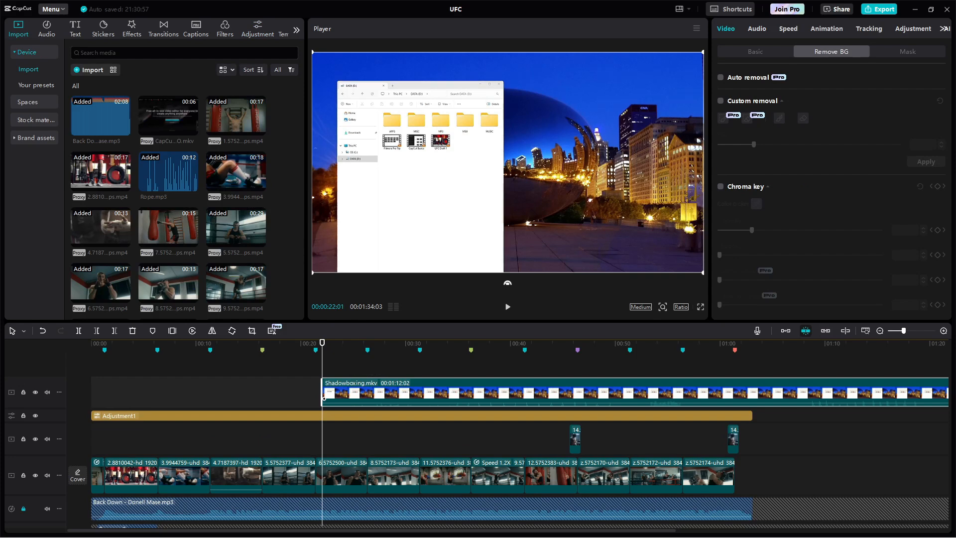
pyautogui.scroll(-1, 324, 398)
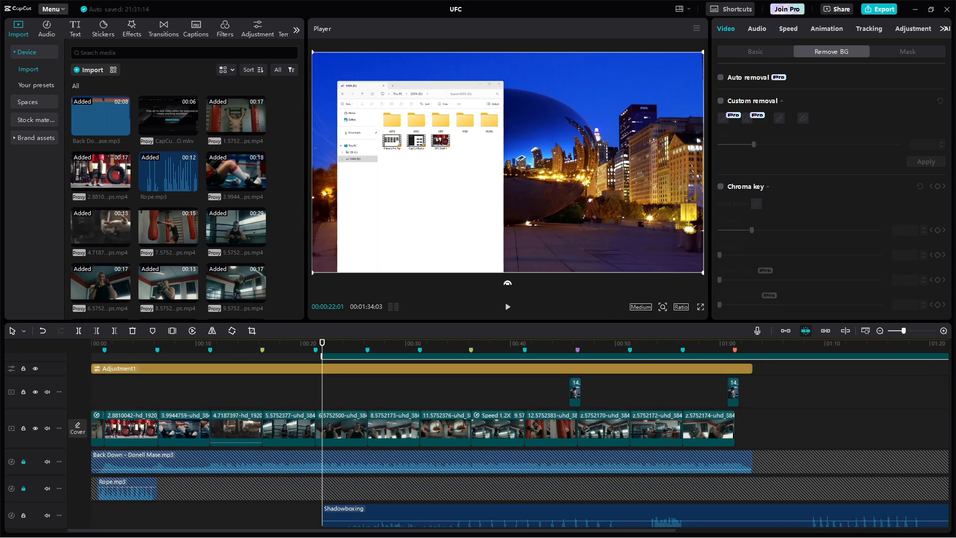
pyautogui.scroll(1, 324, 398)
# Step: Recover the Shadowboxing clip's original sound and extract it onto its own audio track
pyautogui.rightClick(378, 369)
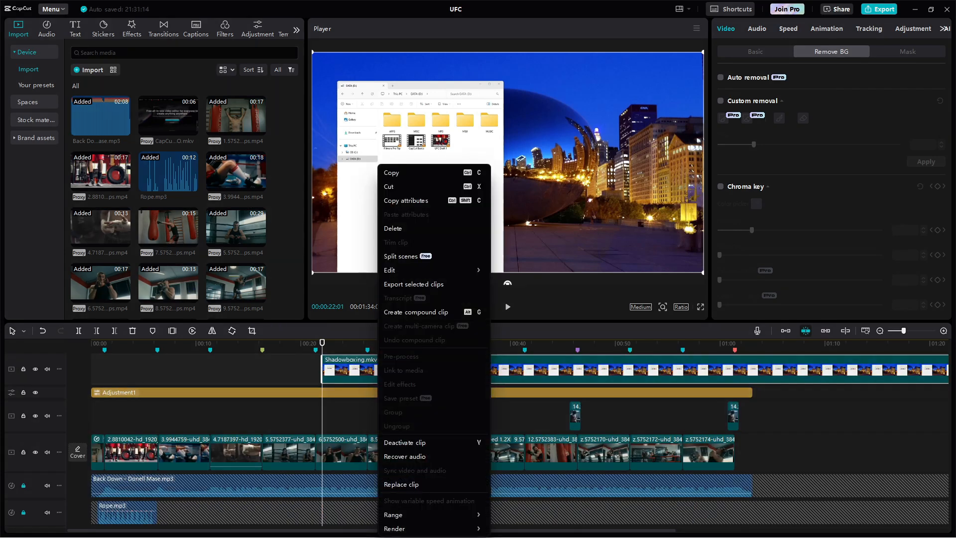
pyautogui.click(404, 456)
pyautogui.rightClick(388, 378)
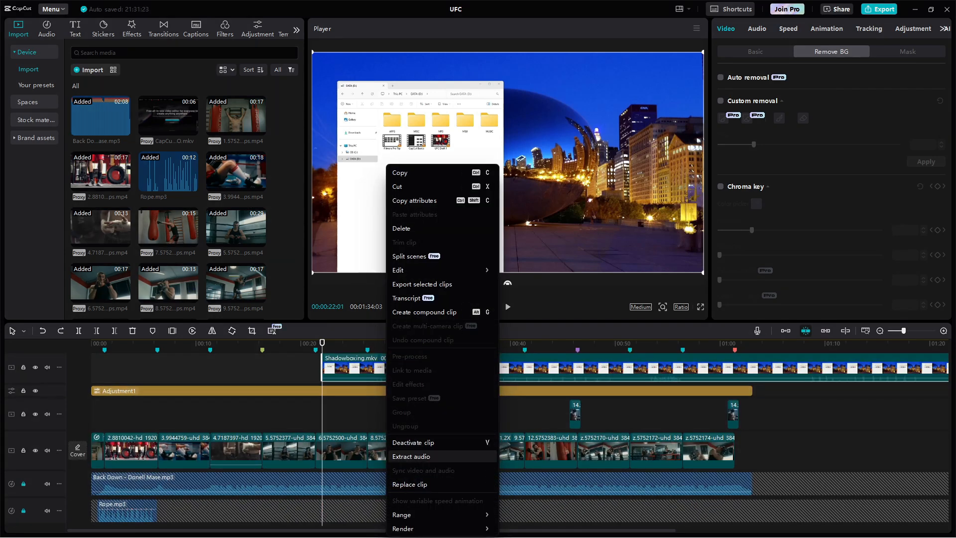
pyautogui.click(409, 456)
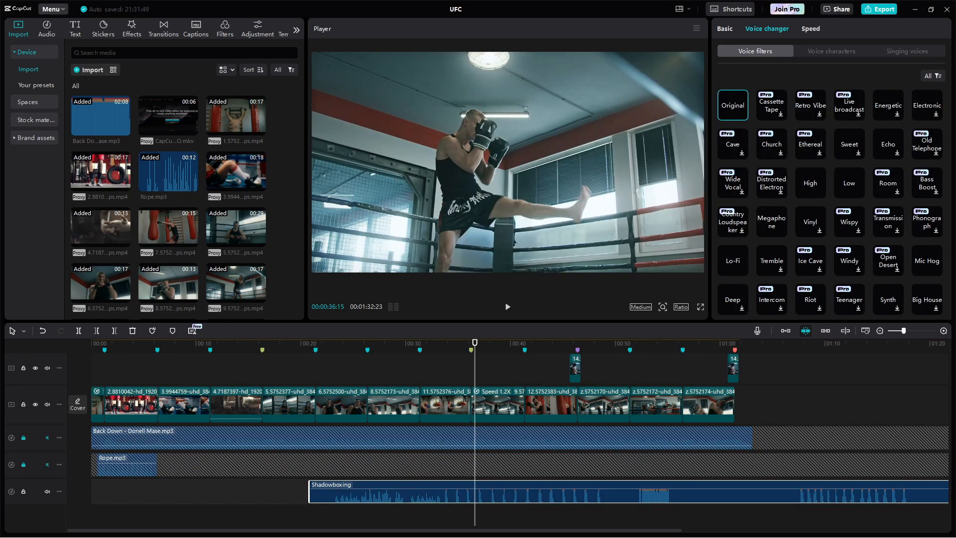
# Step: Play the section around 22-23 seconds and nudge the Shadowboxing audio slightly earlier
pyautogui.click(334, 343)
pyautogui.press('space')
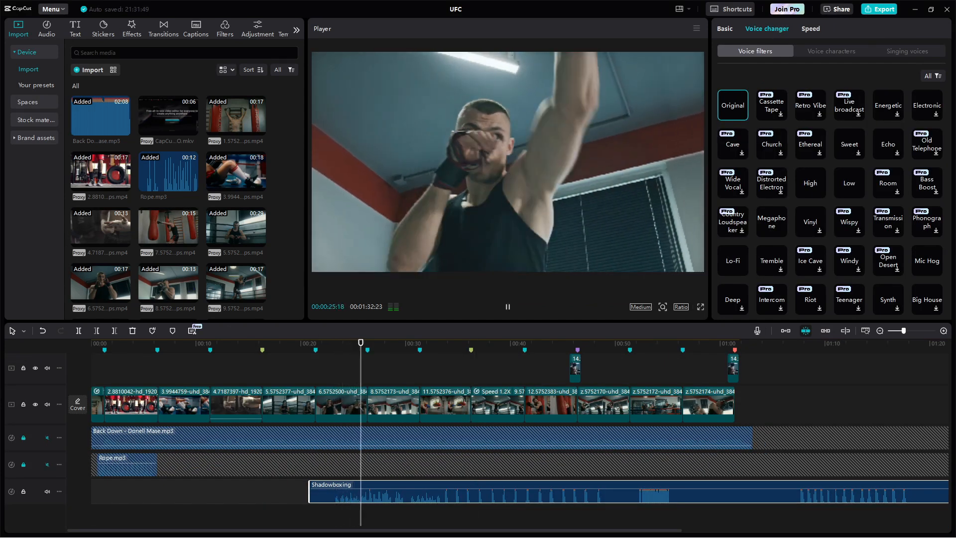
pyautogui.press('space')
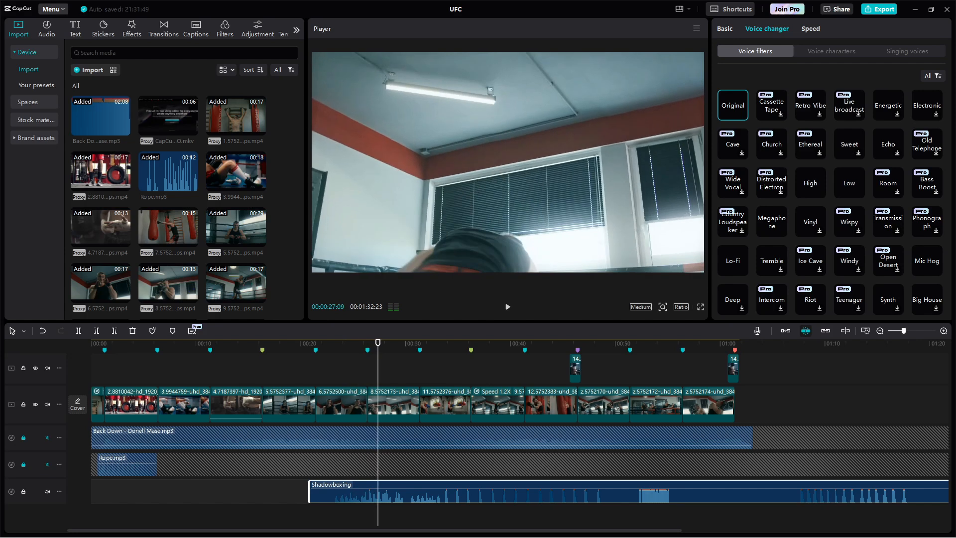
pyautogui.click(326, 343)
pyautogui.moveTo(348, 494); pyautogui.dragTo(335, 493)
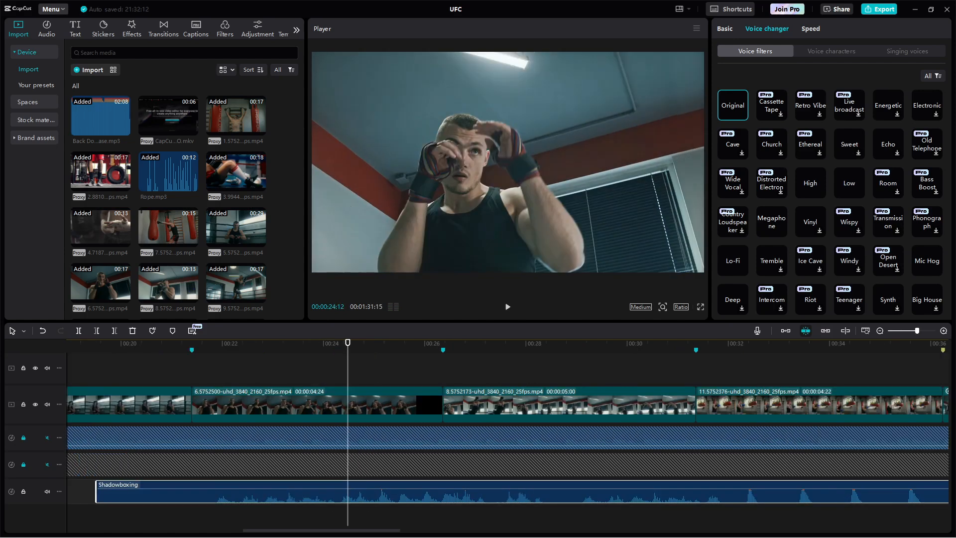
pyautogui.moveTo(347, 342); pyautogui.dragTo(335, 343)
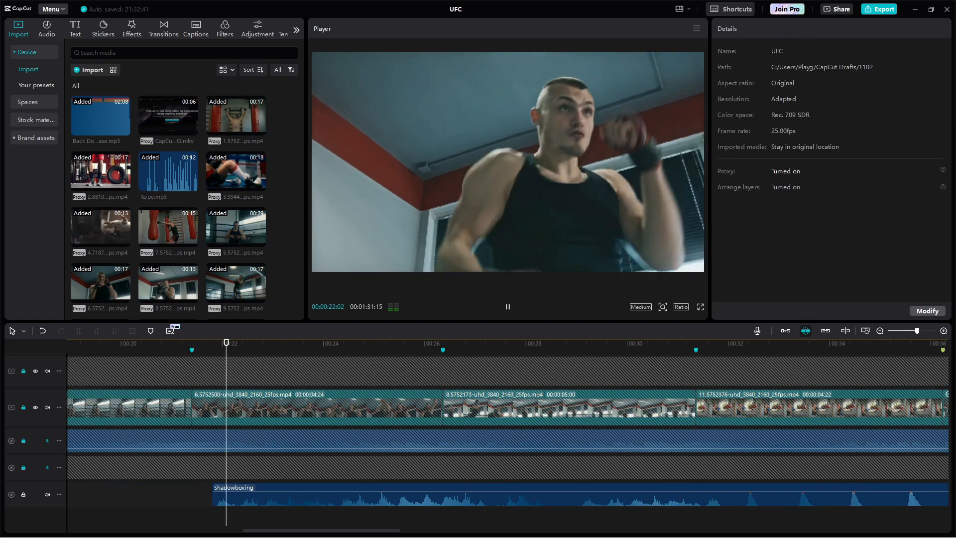
# Step: Split the Shadowboxing audio at 24:08, push the second piece later, and replay the section
pyautogui.press('space')
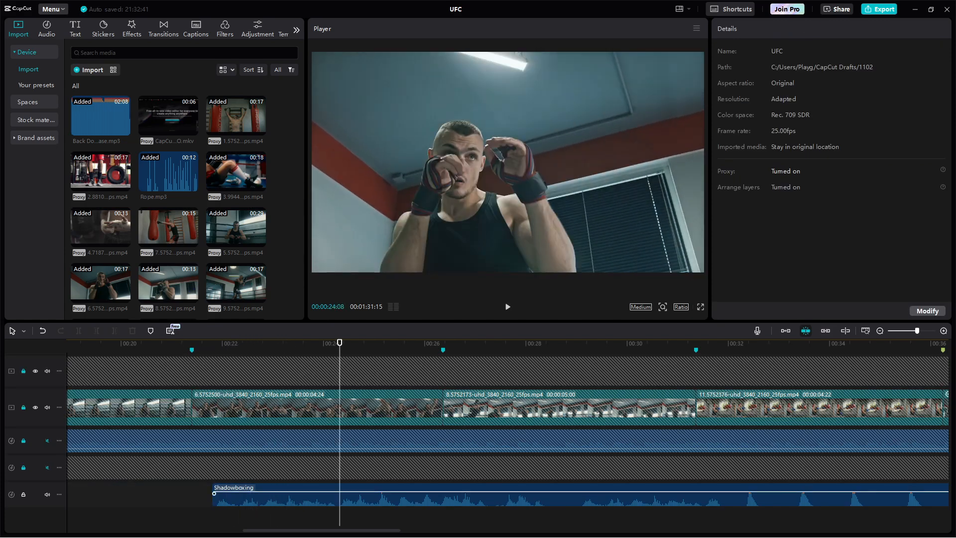
pyautogui.click(358, 498)
pyautogui.hotkey('ctrl', 'b')
pyautogui.press('space')
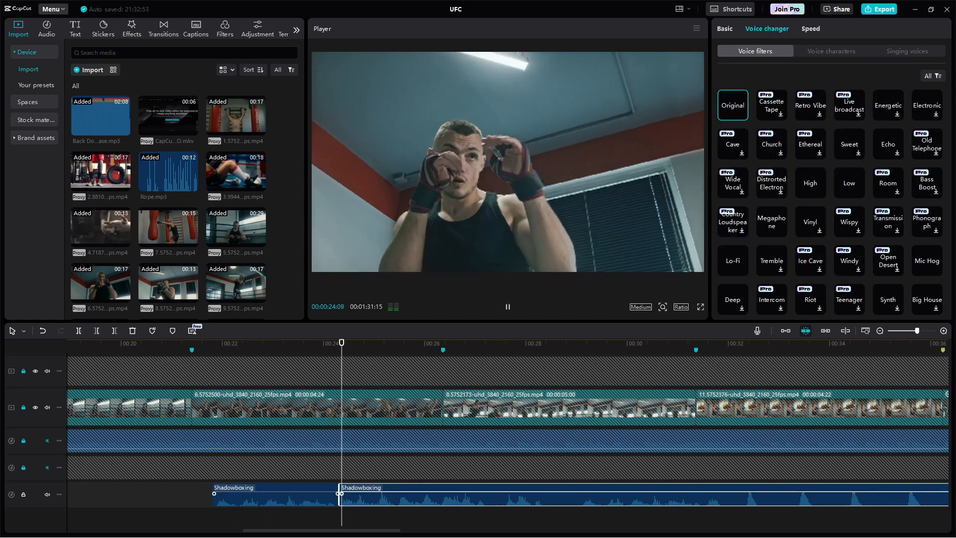
pyautogui.press('space')
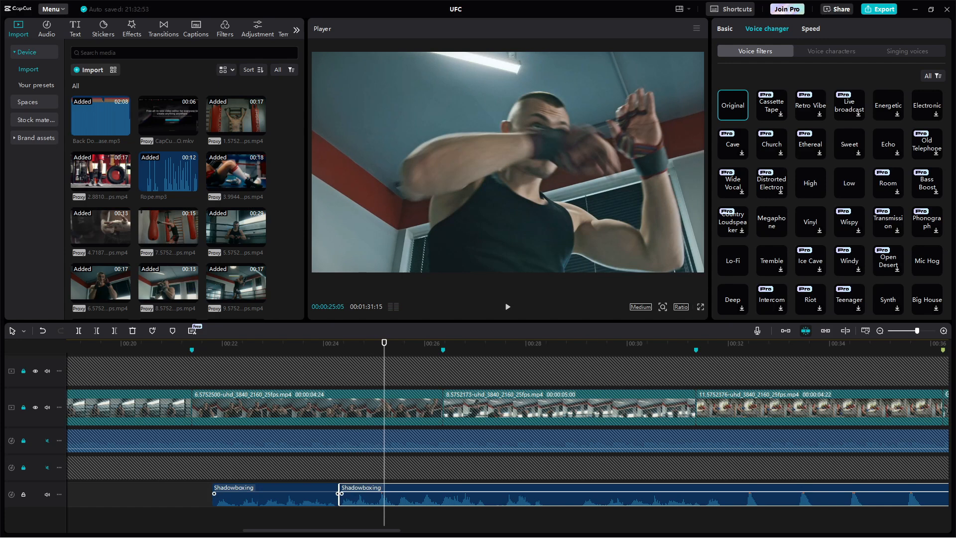
pyautogui.moveTo(340, 492); pyautogui.dragTo(356, 493)
pyautogui.click(350, 343)
pyautogui.press('space')
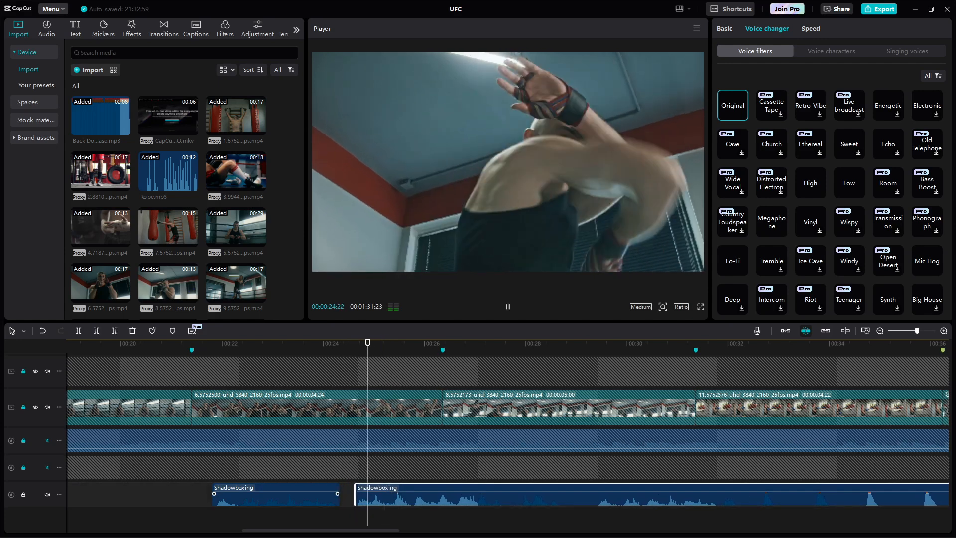
pyautogui.press('space')
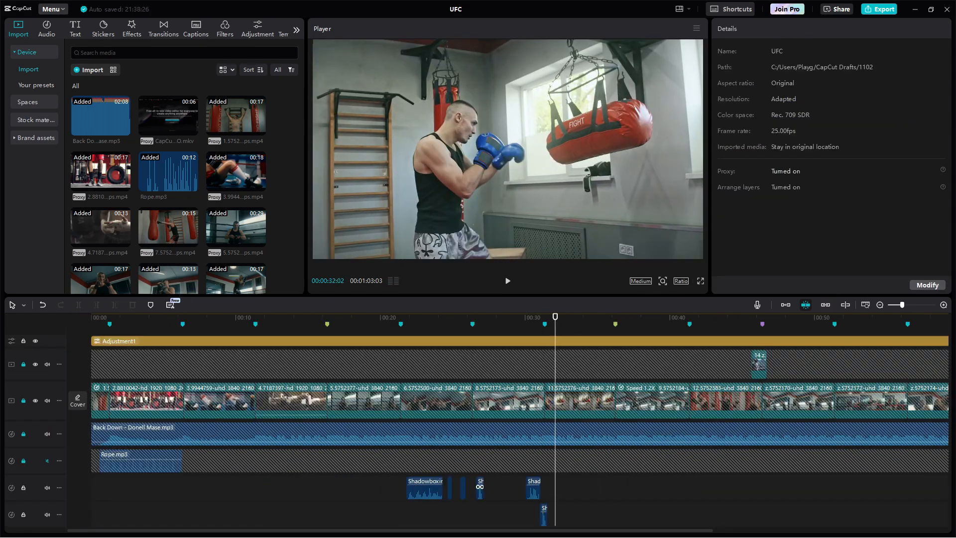
# Step: Scrub through the middle of the montage starting around 30 seconds
pyautogui.scroll(-1, 479, 488)
pyautogui.click(410, 317)
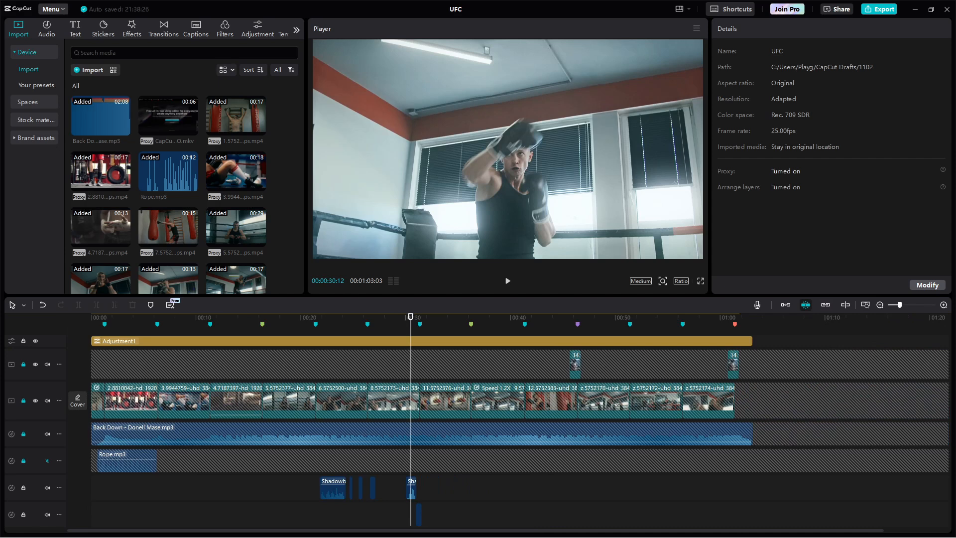
pyautogui.moveTo(411, 317); pyautogui.dragTo(570, 317)
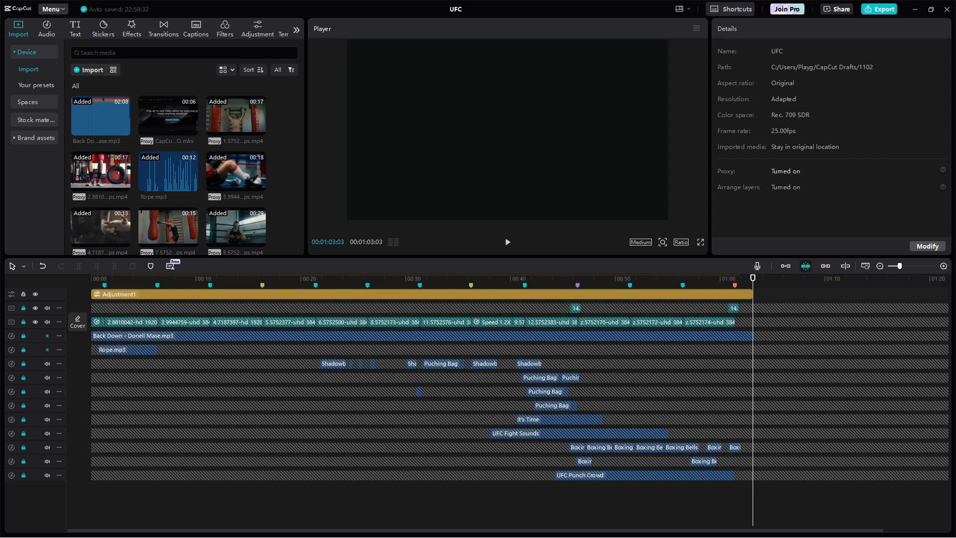
# Step: Return the playhead to the very first frame of the montage
pyautogui.click(97, 279)
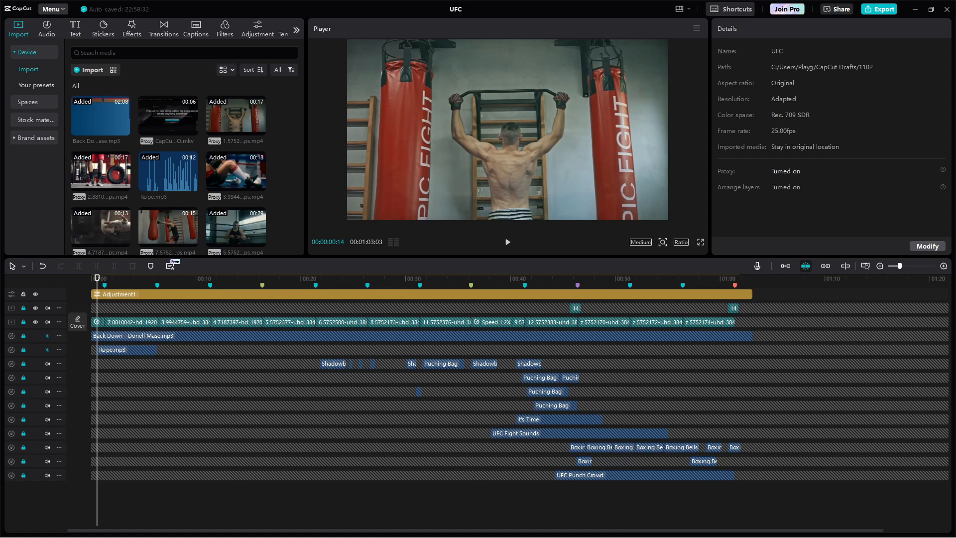
pyautogui.click(91, 278)
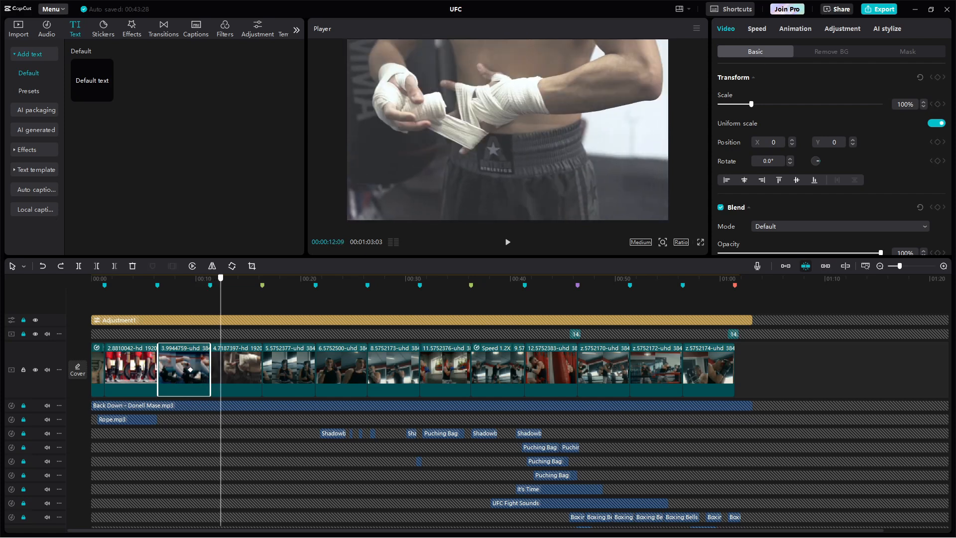
# Step: Keyframe the second clip's scale up to 186% and preview the zoom
pyautogui.moveTo(222, 277); pyautogui.dragTo(184, 277)
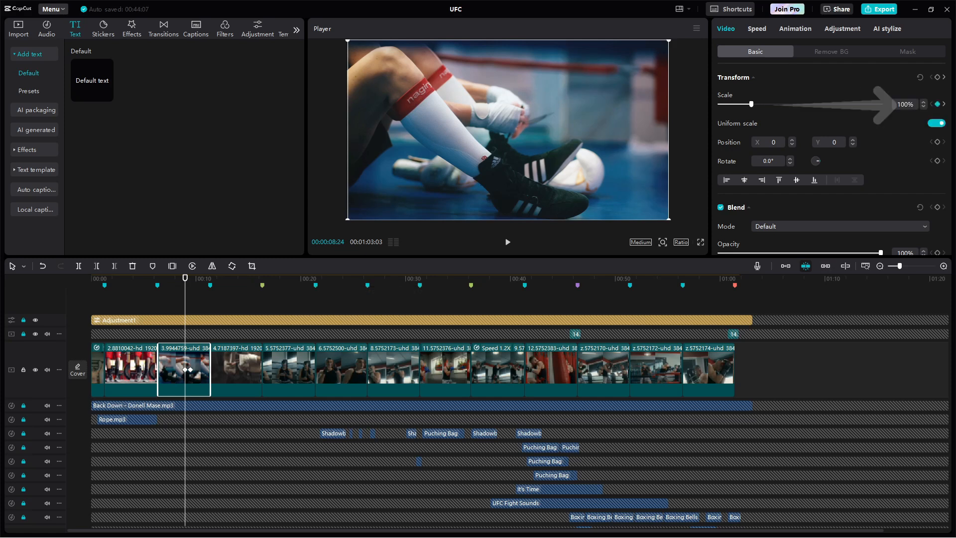
pyautogui.moveTo(185, 277); pyautogui.dragTo(210, 278)
pyautogui.press('Left')
pyautogui.moveTo(751, 104); pyautogui.dragTo(822, 104)
pyautogui.press('space')
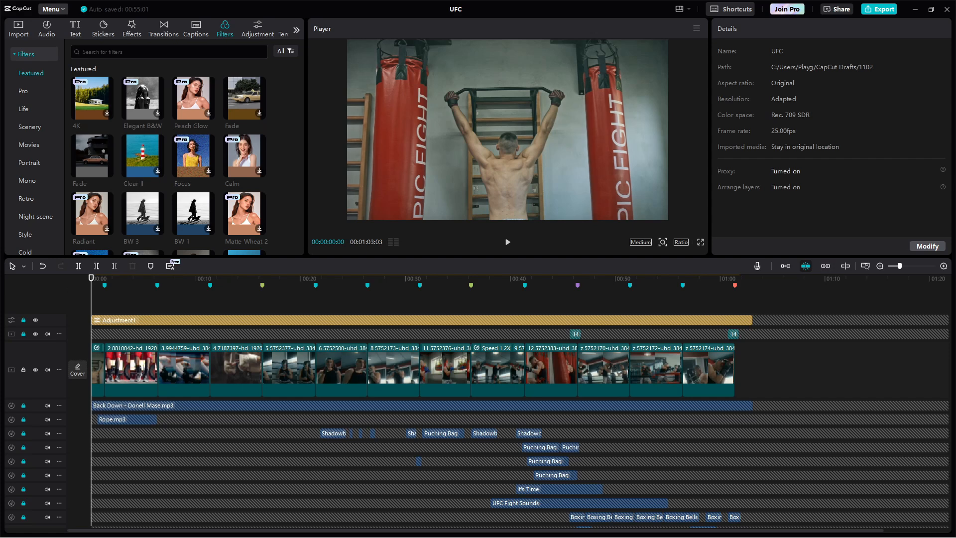
# Step: Add the Oppenheimer movie filter and stretch it from the start to about 42 seconds
pyautogui.click(29, 144)
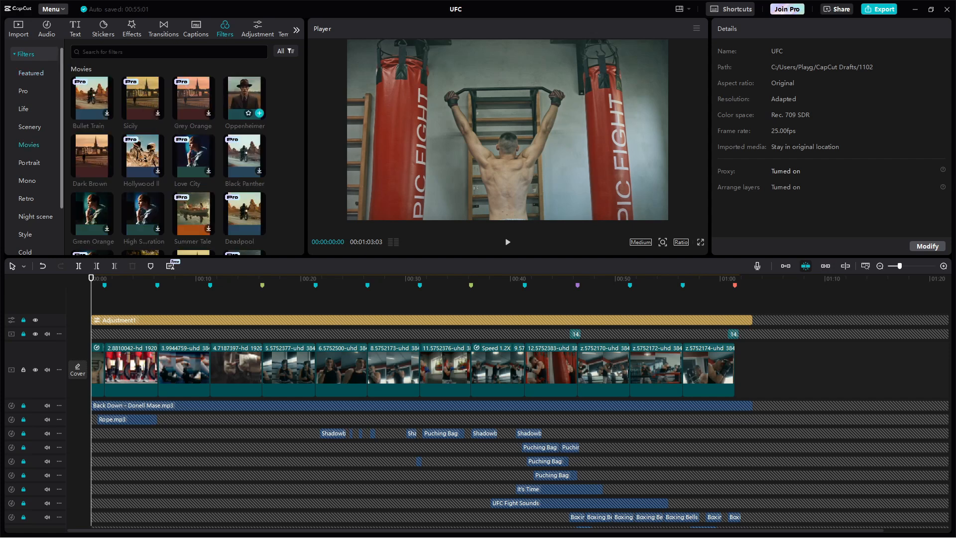
pyautogui.scroll(-1, 195, 159)
pyautogui.scroll(5, 194, 159)
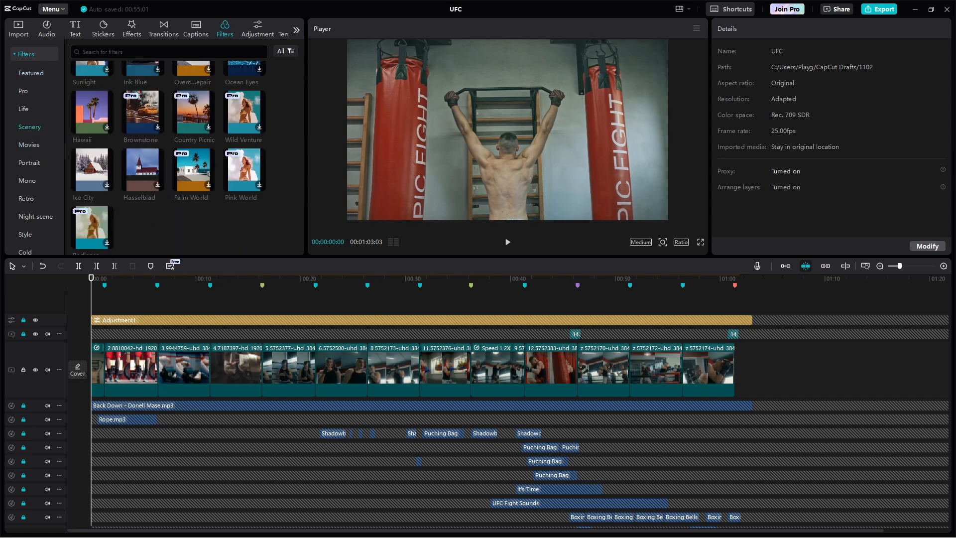
pyautogui.scroll(-3, 187, 158)
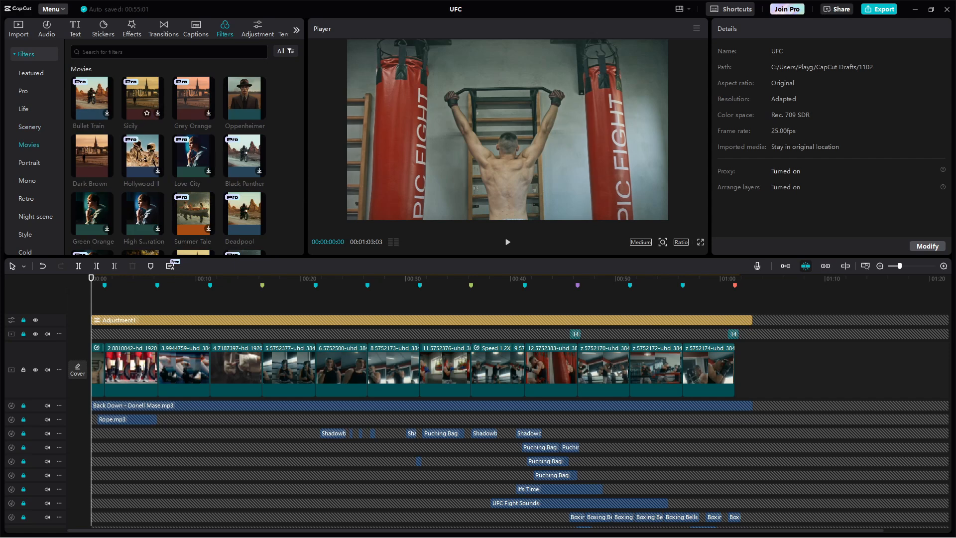
pyautogui.moveTo(244, 97); pyautogui.dragTo(119, 319)
pyautogui.moveTo(122, 320); pyautogui.dragTo(534, 320)
# Step: Check where the Oppenheimer filter ends near 41 s, then drop the Shake effect there
pyautogui.click(521, 279)
pyautogui.moveTo(521, 279)
pyautogui.mouseDown()
pyautogui.moveTo(465, 279)
pyautogui.moveTo(542, 279)
pyautogui.moveTo(523, 279)
pyautogui.mouseUp()
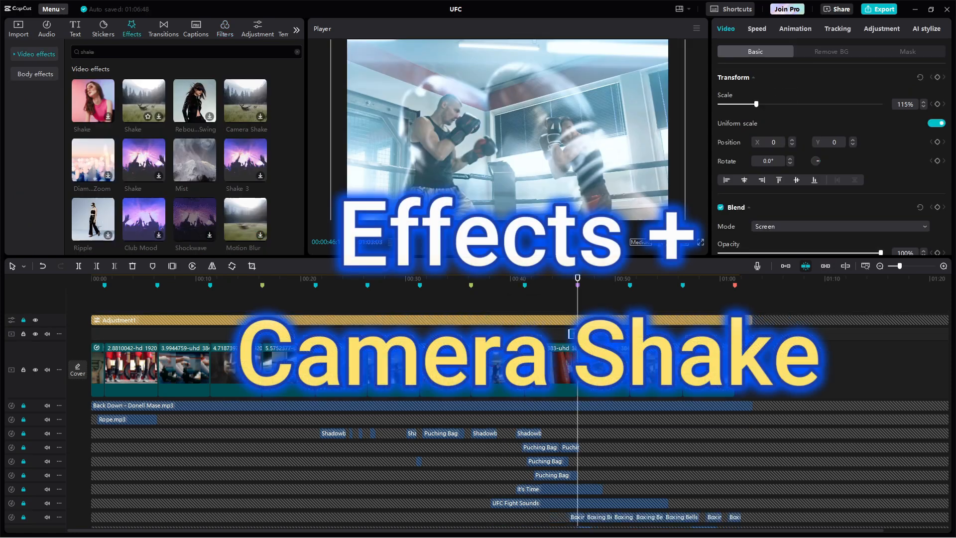
pyautogui.moveTo(93, 101); pyautogui.dragTo(584, 334)
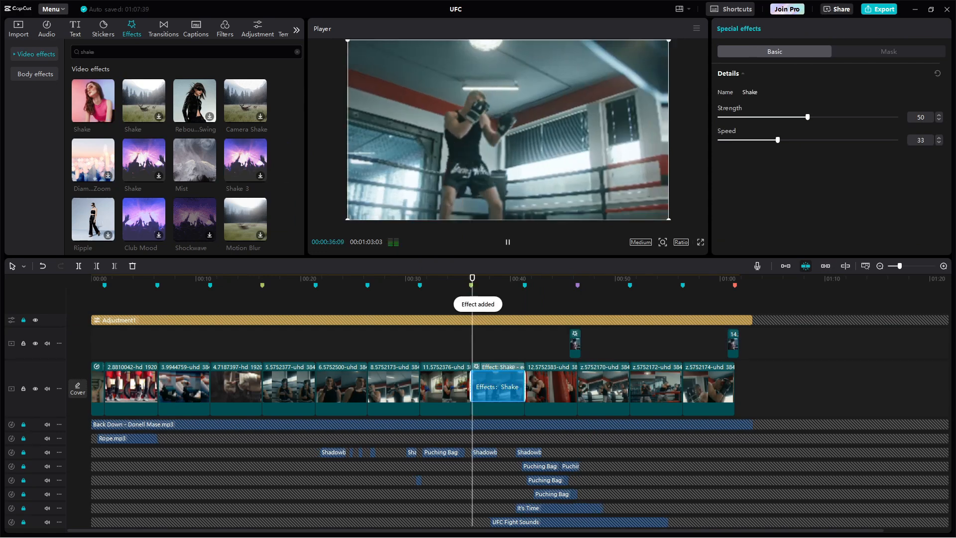